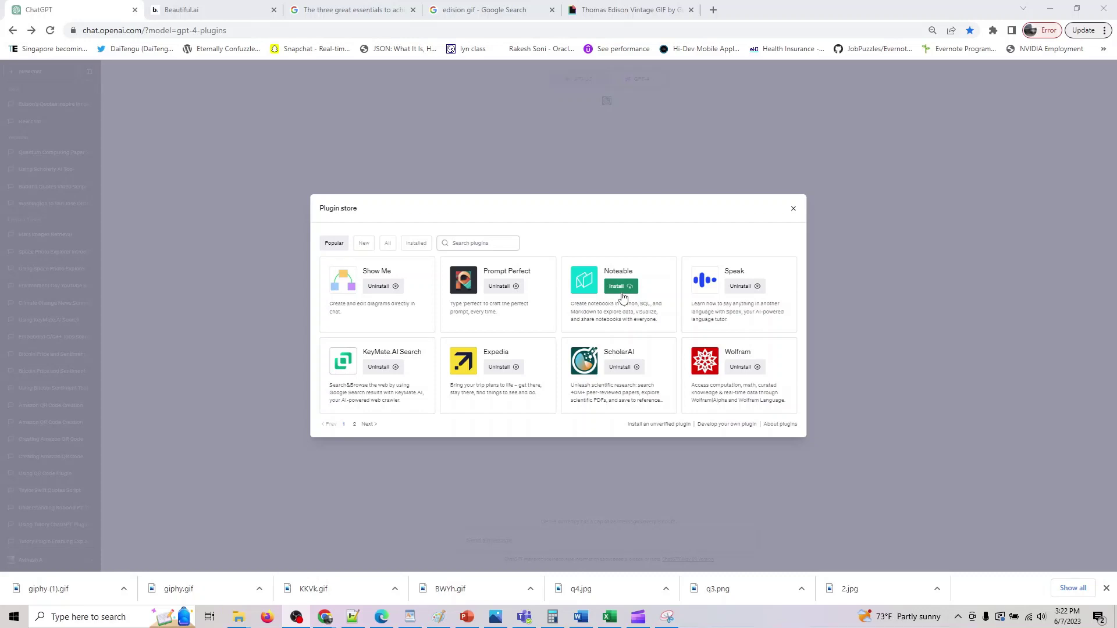
# Install the Noteable plugin from the ChatGPT plugin store
pyautogui.click(621, 292)
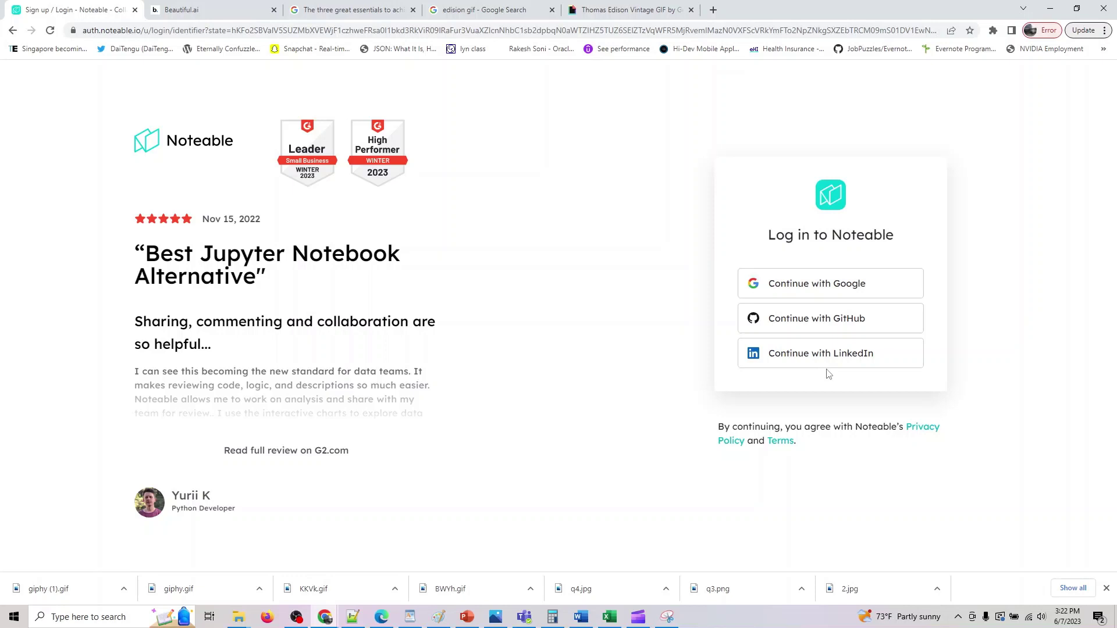
# Sign in to Noteable with a Google account, choosing the account to use
pyautogui.click(822, 279)
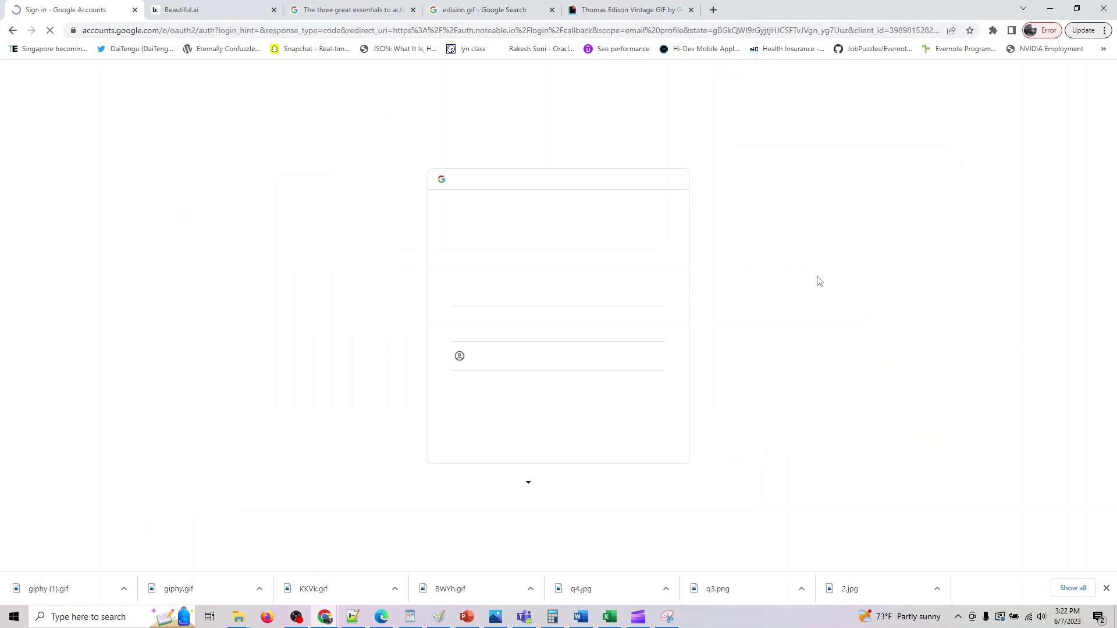
pyautogui.click(635, 293)
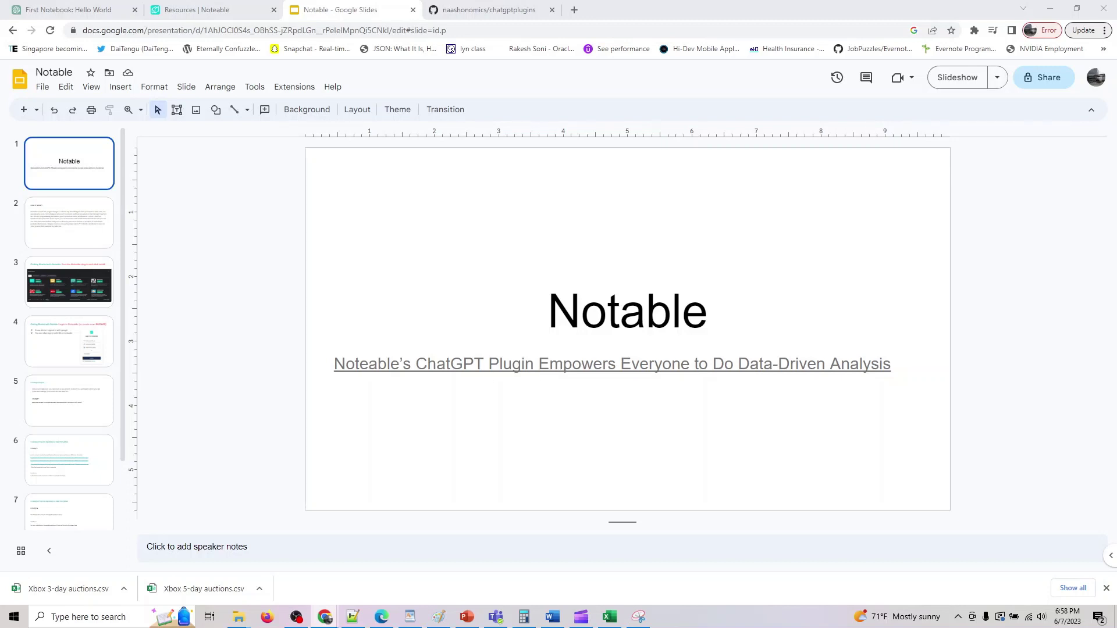
# Show slide 2, 'How it works', of the Notable presentation
pyautogui.click(78, 233)
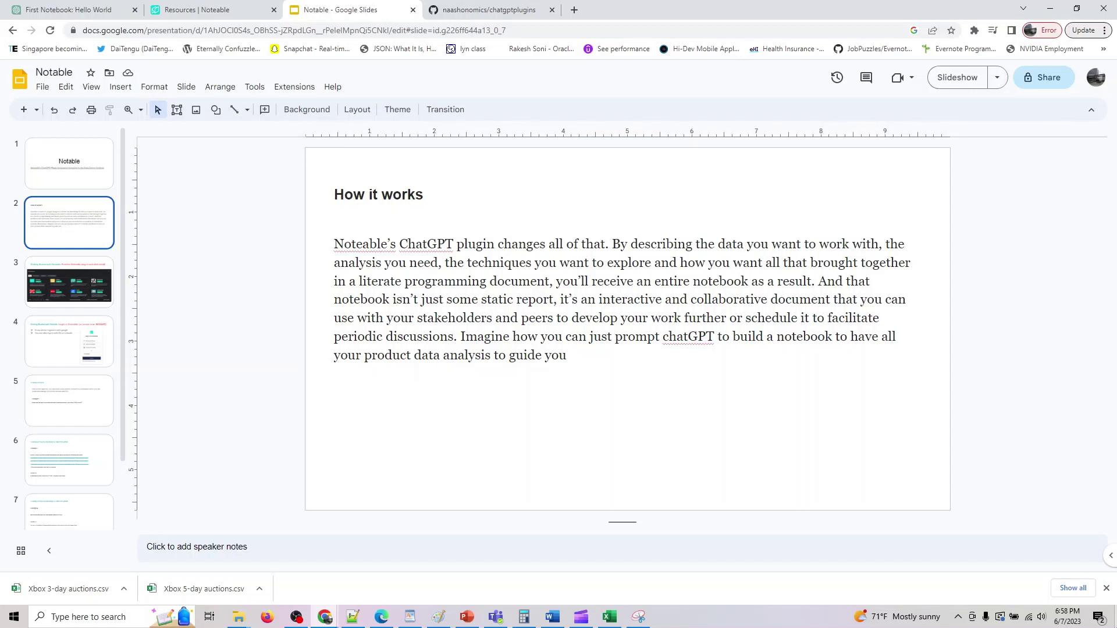
# Go to the Creating a Project slide, select its Prompt 1 sentence, and return to ChatGPT
pyautogui.click(40, 287)
pyautogui.click(49, 363)
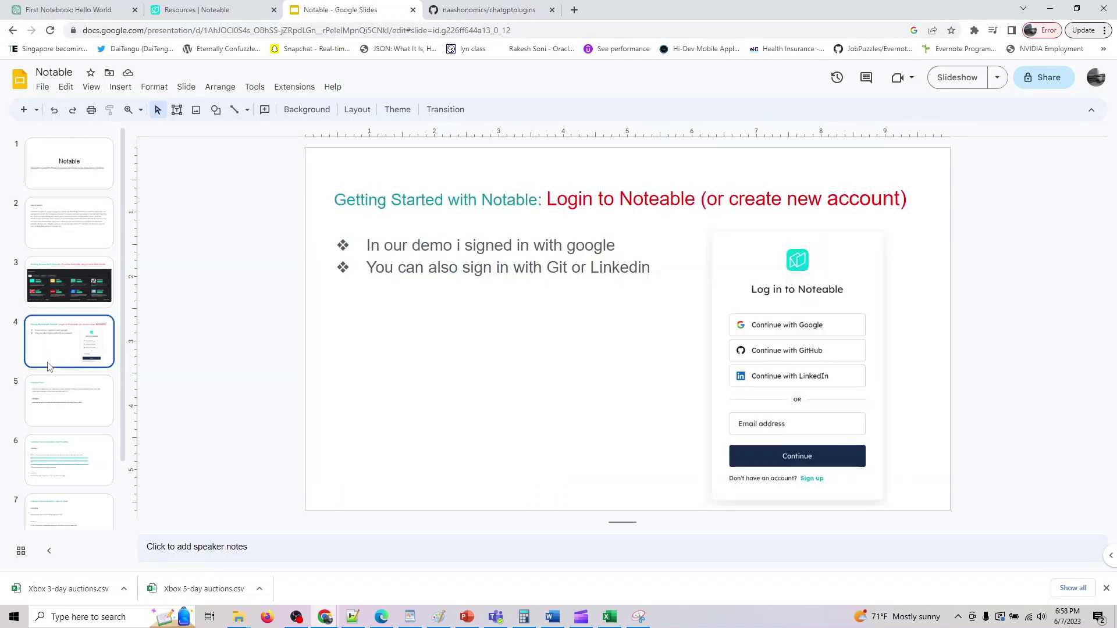
pyautogui.click(101, 410)
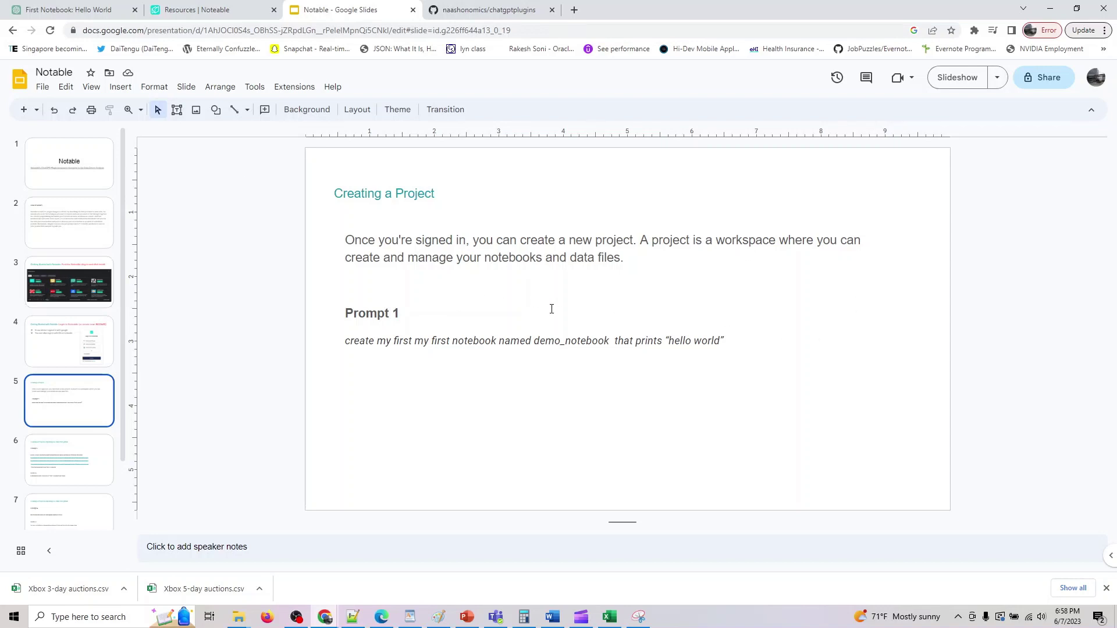
pyautogui.moveTo(724, 341); pyautogui.dragTo(298, 349)
pyautogui.hotkey('ctrl', 'c')
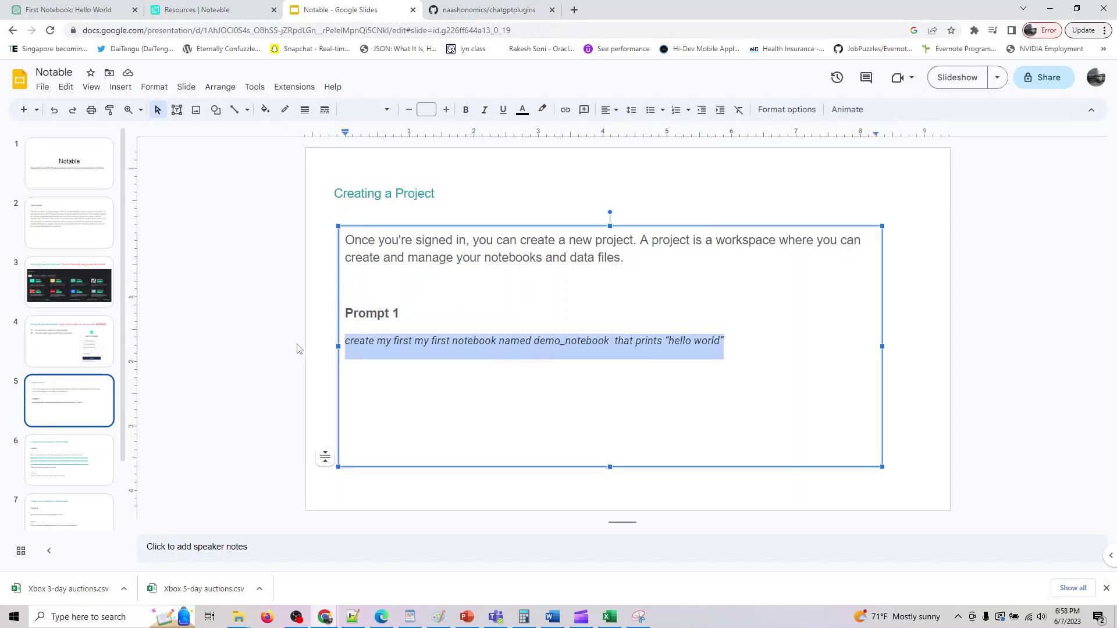
pyautogui.click(69, 9)
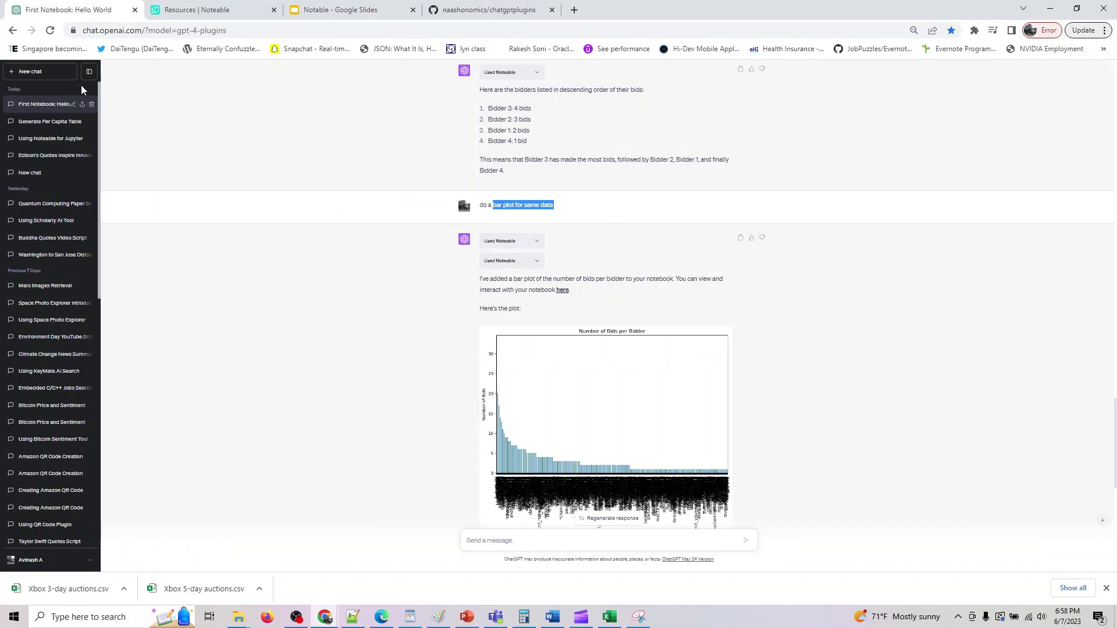
# Send Prompt 1 in a new chat to create demo_notebook, then expand both Noteable request panels
pyautogui.click(51, 76)
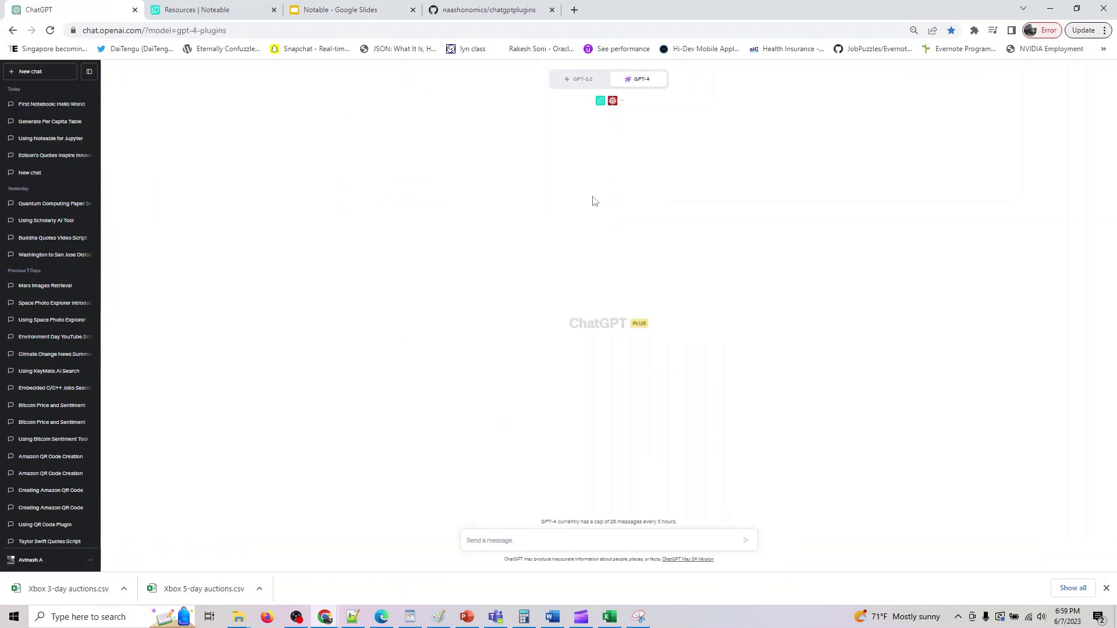
pyautogui.click(567, 540)
pyautogui.hotkey('ctrl', 'v')
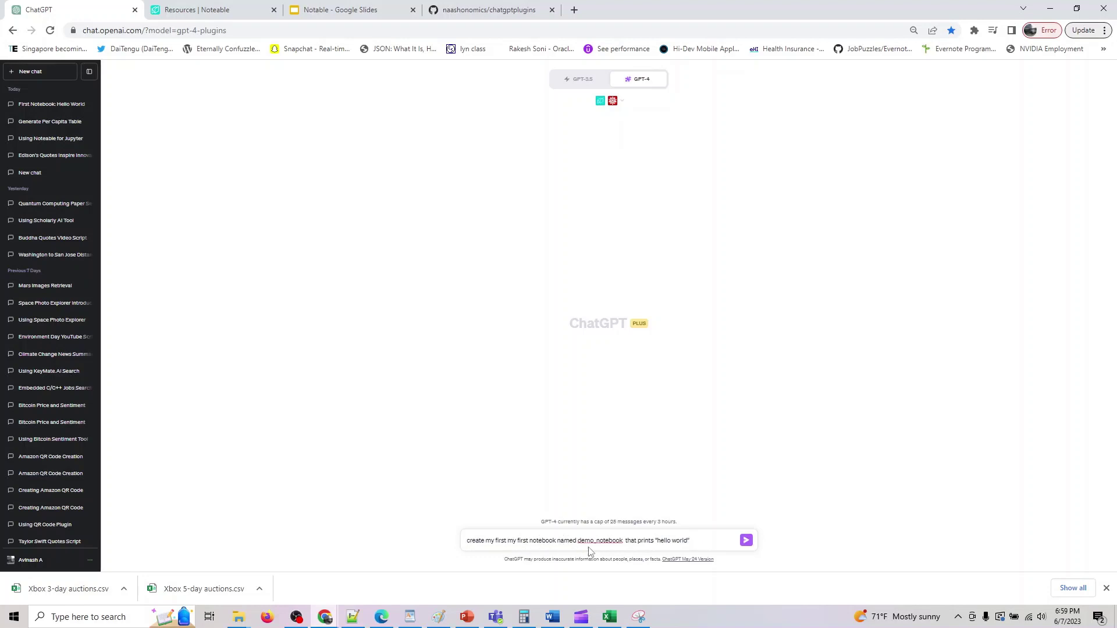
pyautogui.click(749, 542)
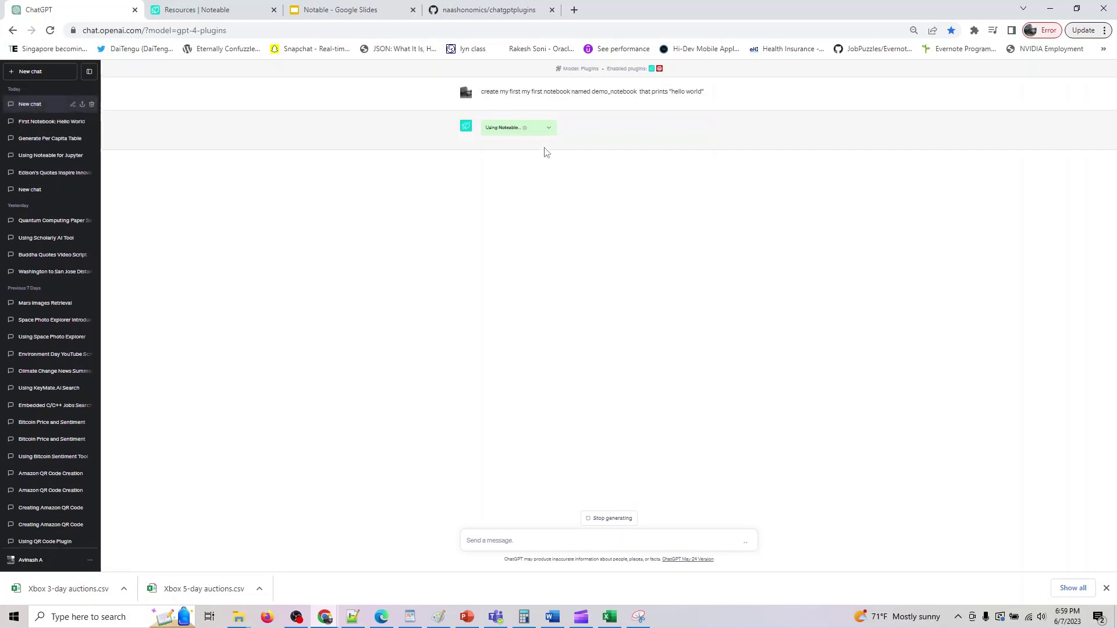
pyautogui.click(547, 128)
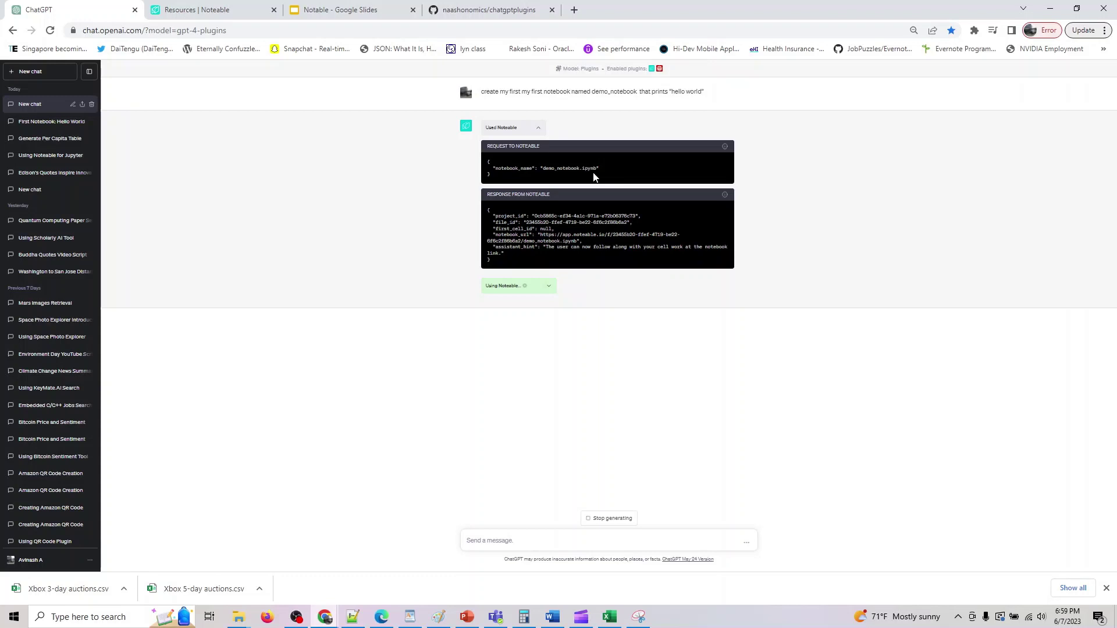
pyautogui.click(547, 288)
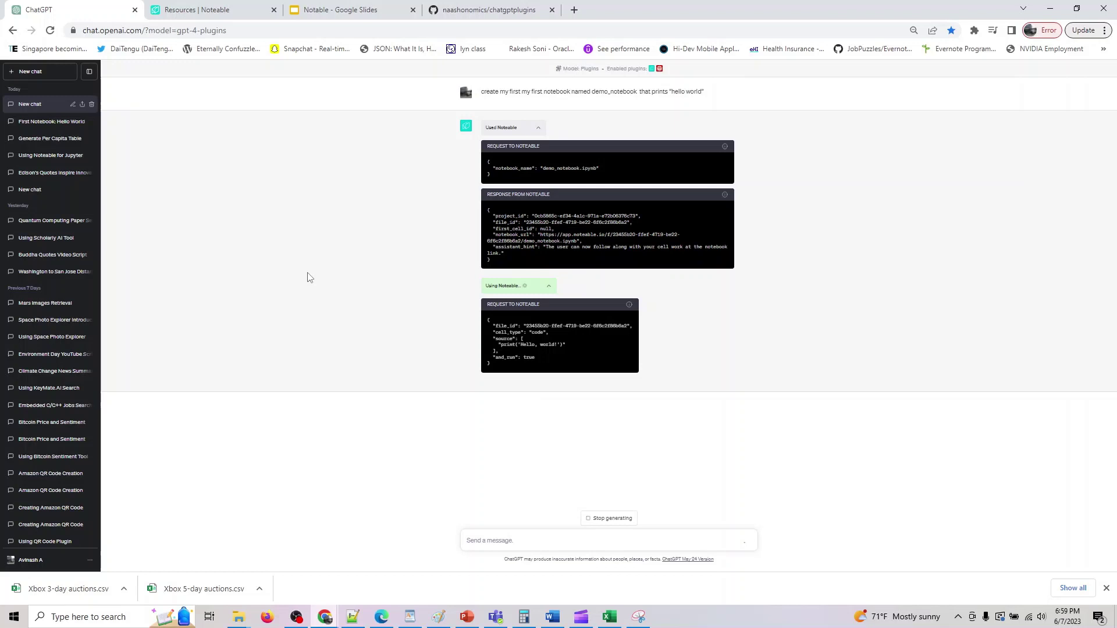
# Confirm in Noteable's reloaded My First Project that demo_notebook.ipynb exists, then return to ChatGPT
pyautogui.click(224, 10)
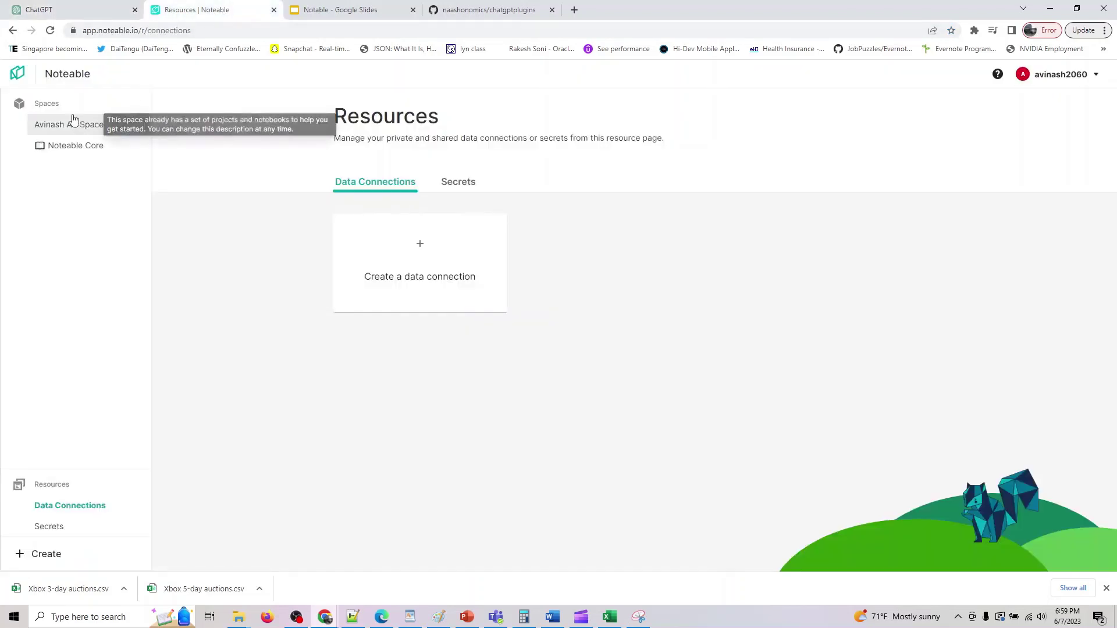
pyautogui.click(20, 76)
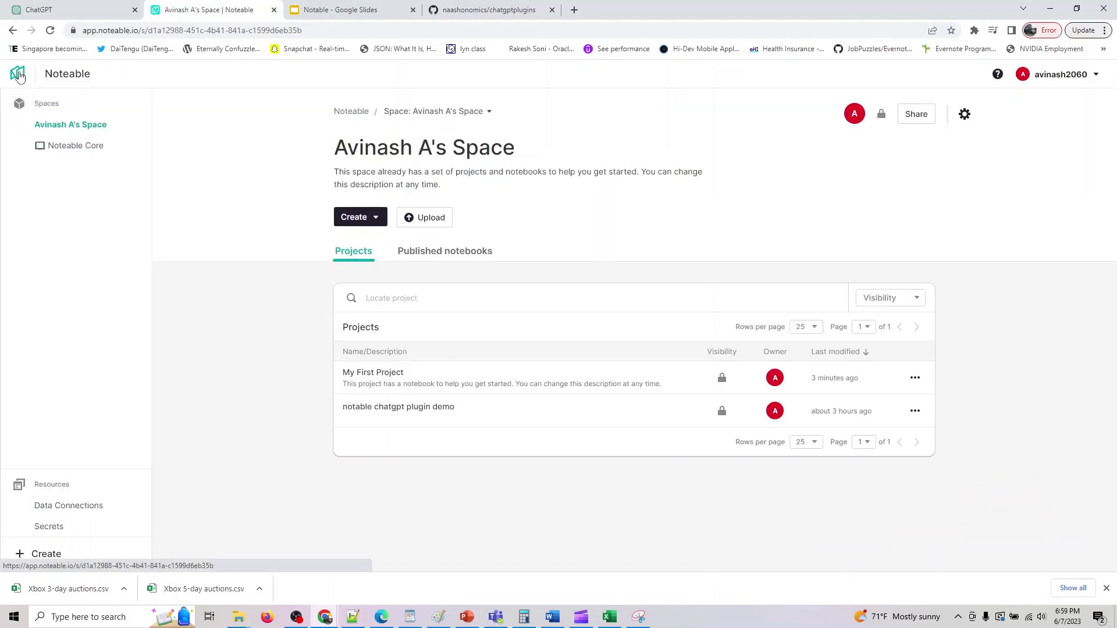
pyautogui.click(50, 30)
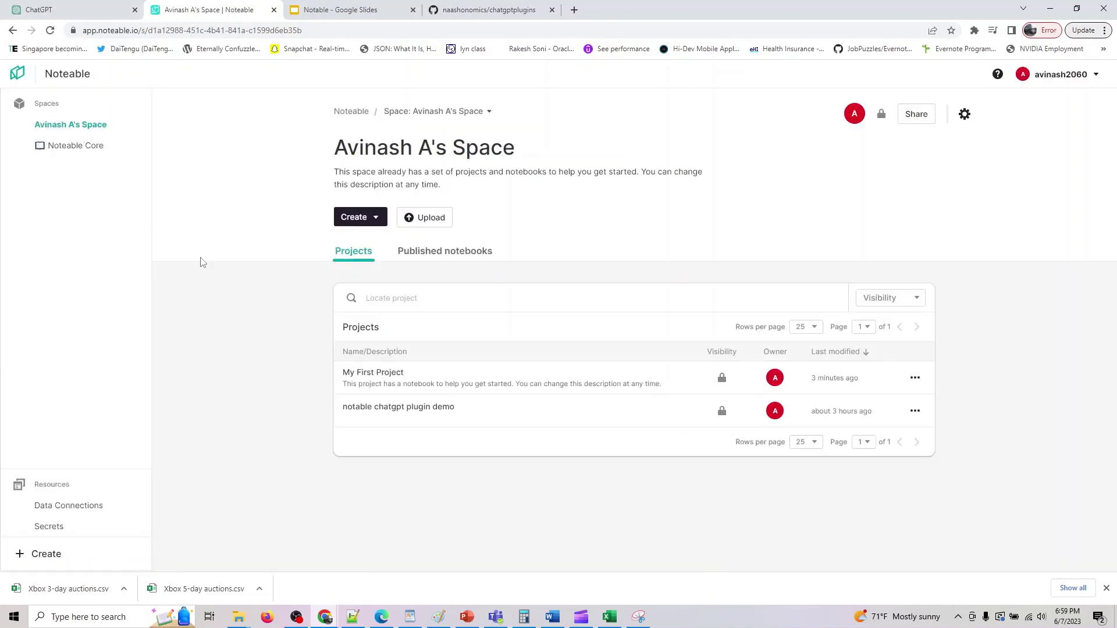
pyautogui.click(350, 373)
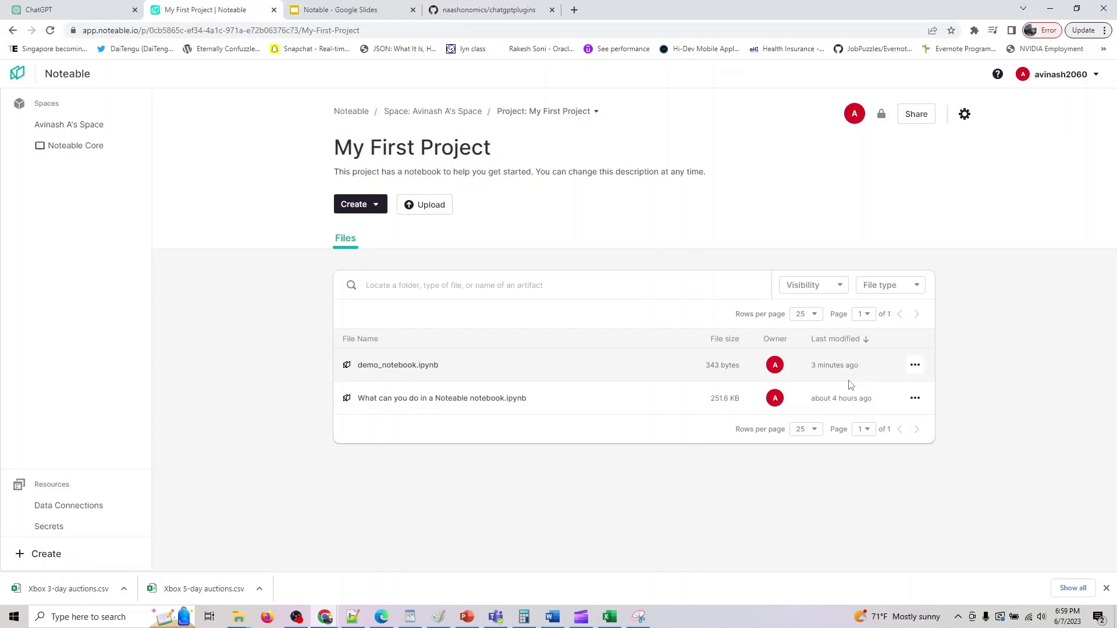
pyautogui.hotkey('ctrl', 'shift', 'Tab')
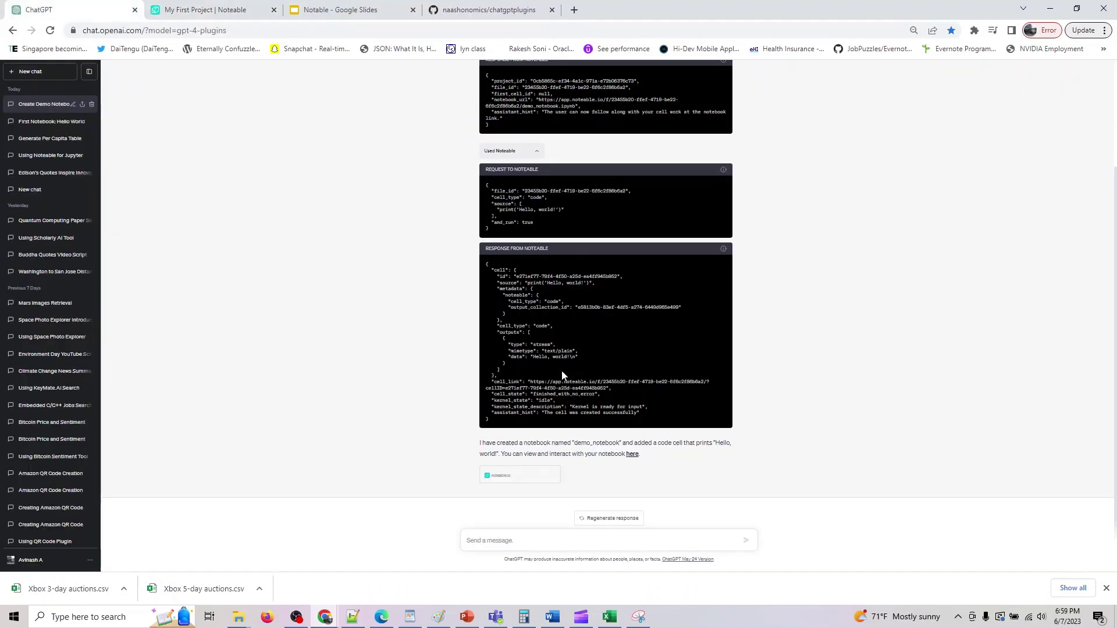
# Open demo_notebook from ChatGPT's link and run its print cell to output 'Hello, world!'
pyautogui.click(632, 454)
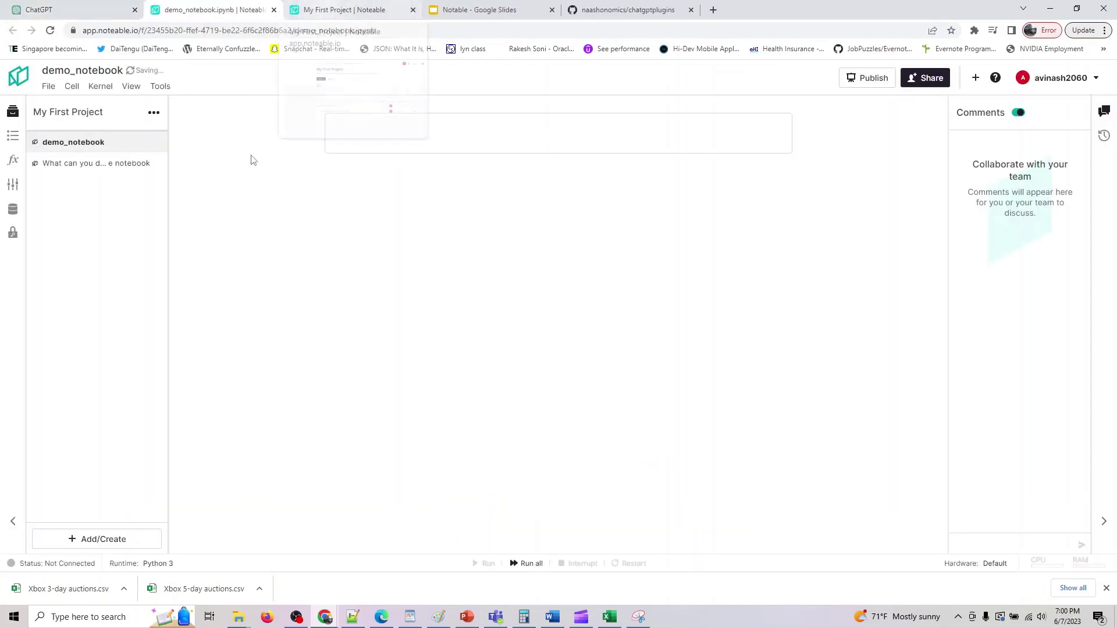
pyautogui.click(387, 138)
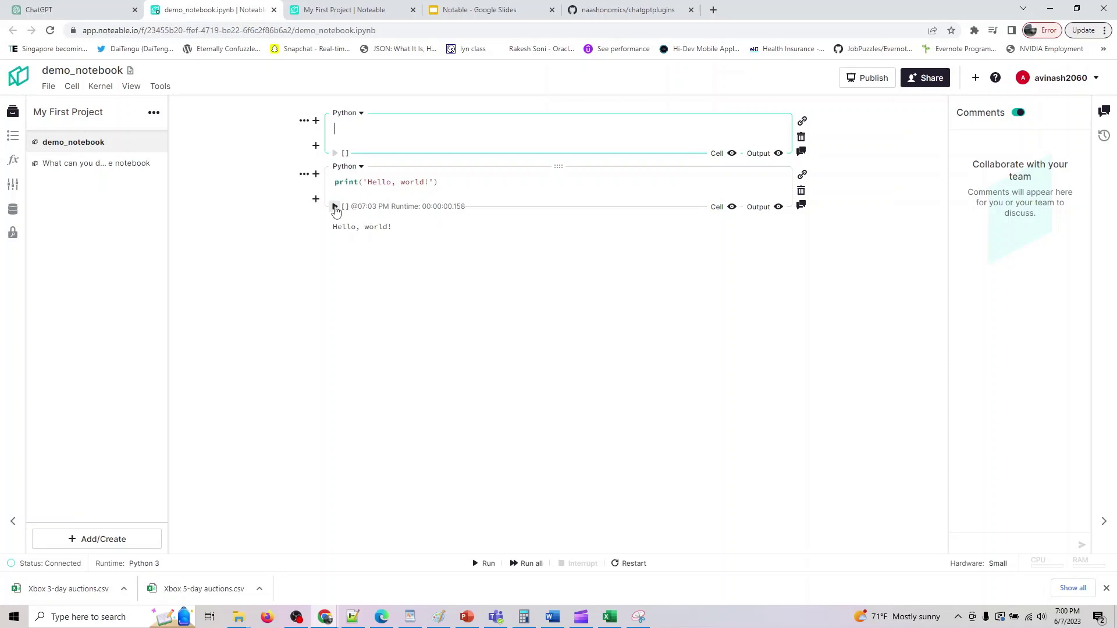
pyautogui.click(335, 208)
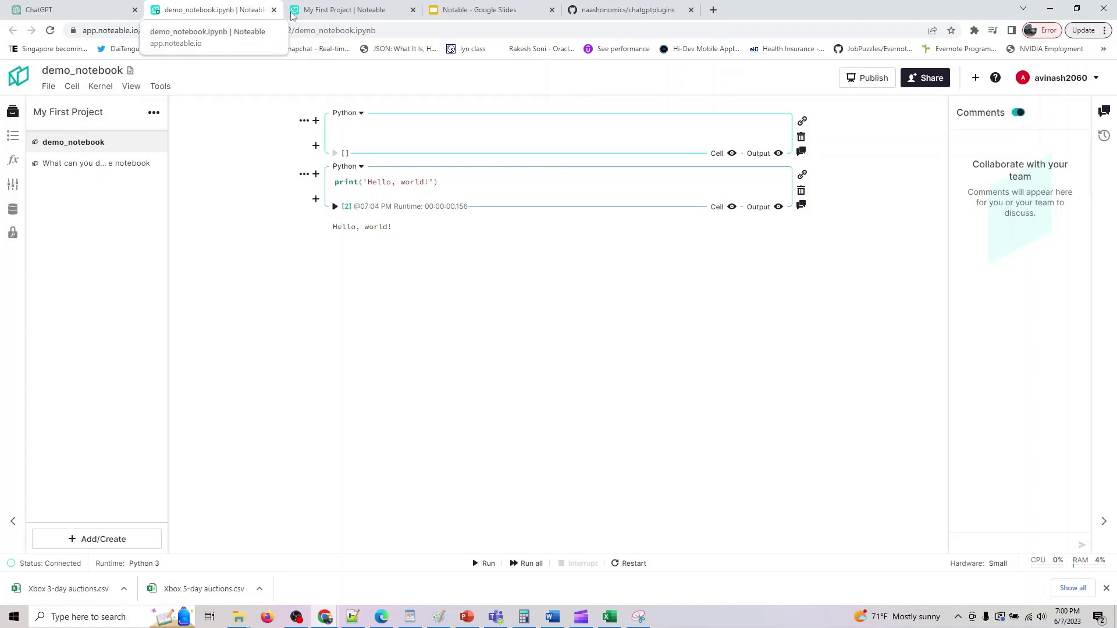
pyautogui.click(378, 11)
# Close My First Project, show slide 6 with Prompts 2 and 3, then open the chatgptplugins repository
pyautogui.click(413, 10)
pyautogui.click(71, 8)
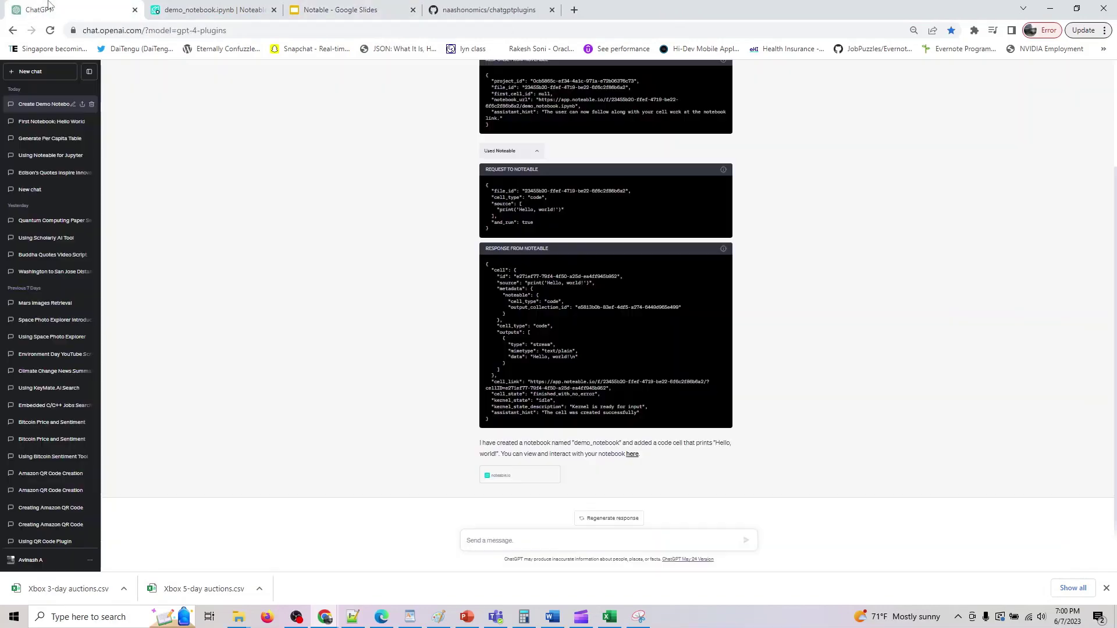
pyautogui.click(378, 13)
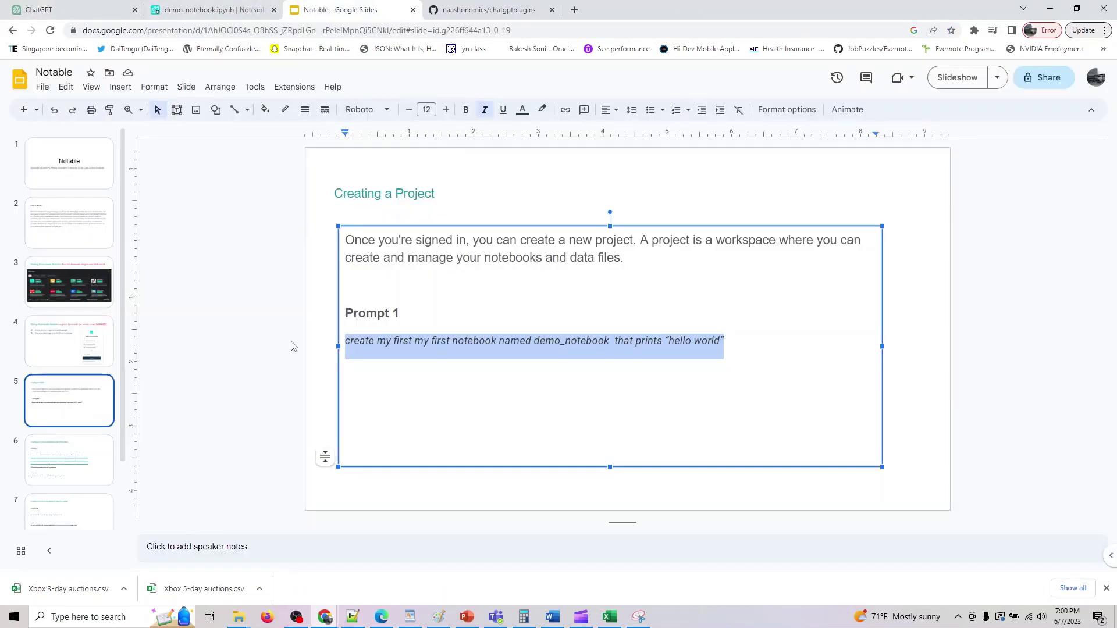
pyautogui.click(86, 449)
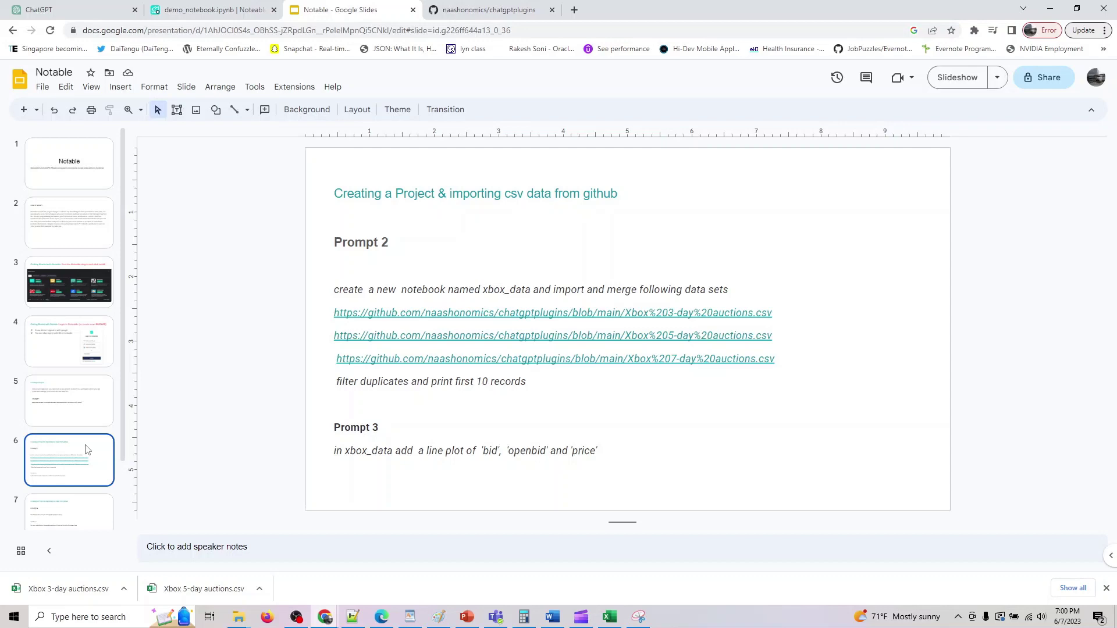
pyautogui.click(467, 8)
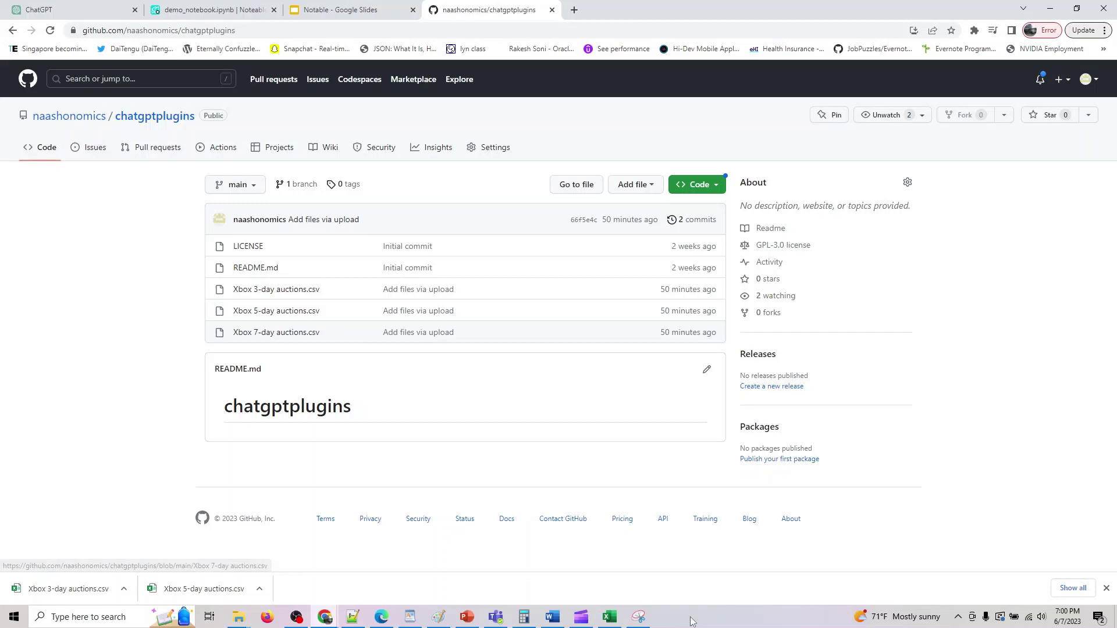
# Preview the downloaded Xbox 3-day auctions CSV in Excel, then return to the browser
pyautogui.click(607, 621)
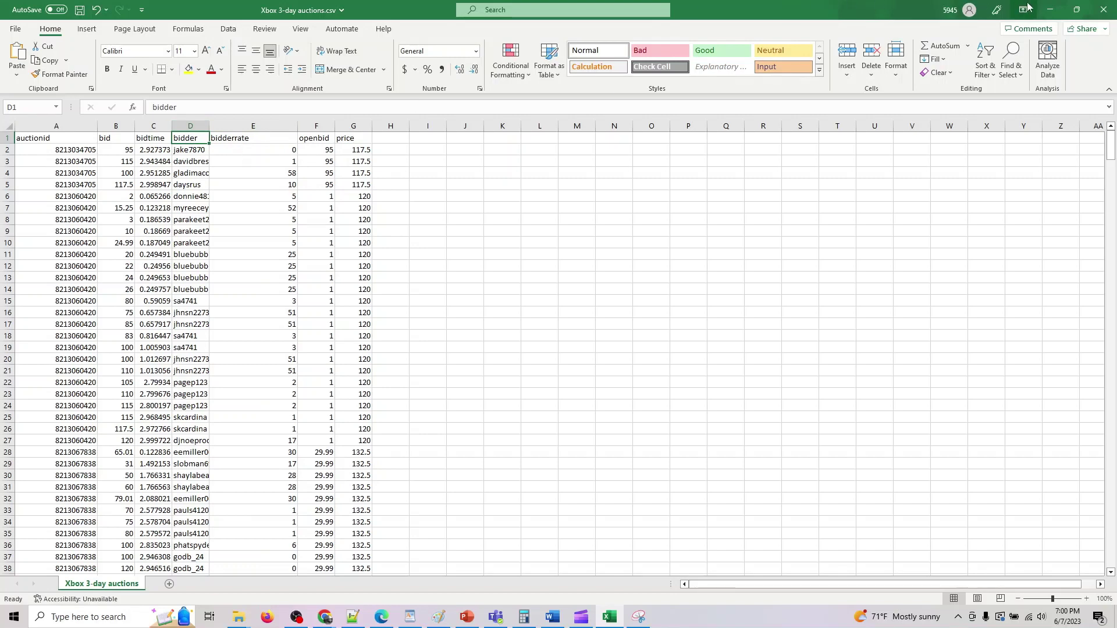
pyautogui.click(1051, 10)
# Select the Prompt 2 request with the three auction CSV links, then return to the ChatGPT chat
pyautogui.click(343, 10)
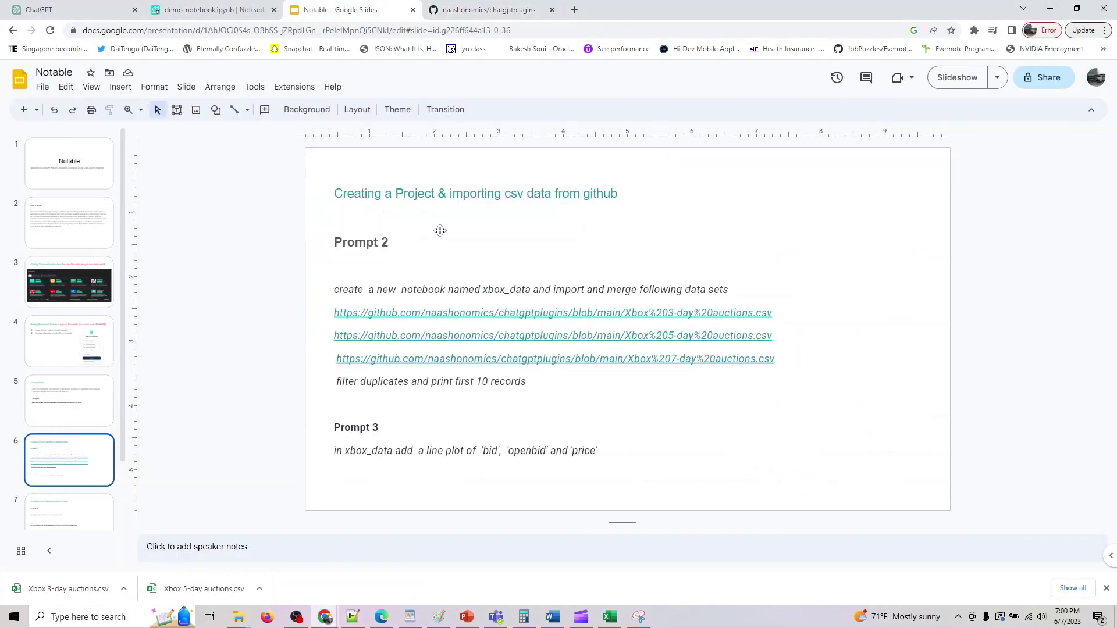
pyautogui.moveTo(344, 294); pyautogui.dragTo(634, 382)
pyautogui.hotkey('ctrl', 'c')
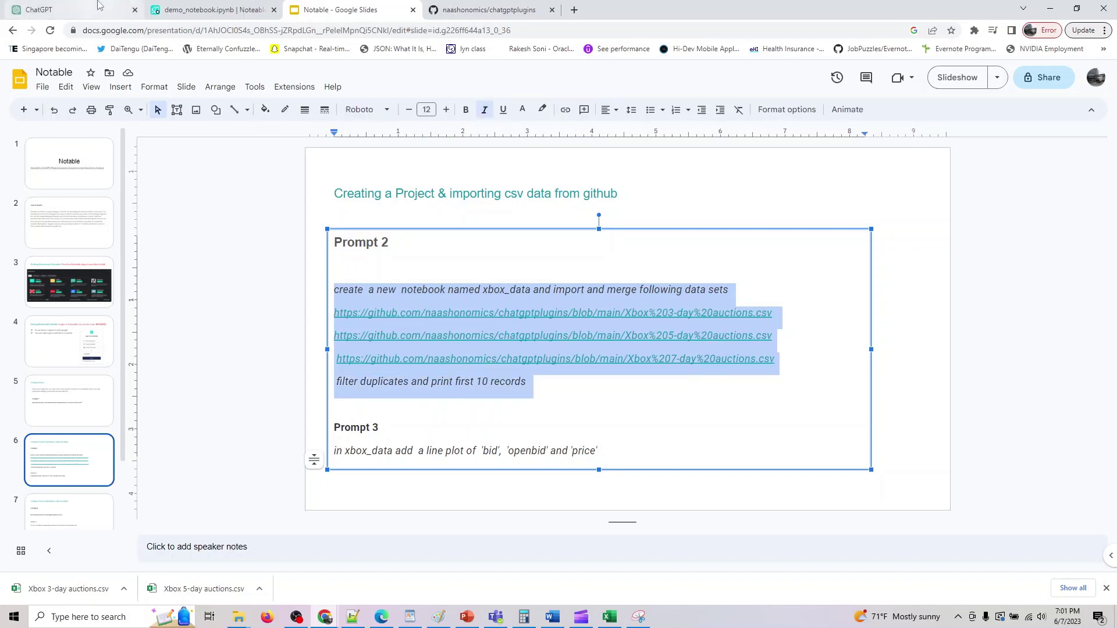
pyautogui.click(163, 7)
# Send ChatGPT the Prompt 2 request to build the xbox_data notebook merging the three auction CSVs
pyautogui.click(120, 7)
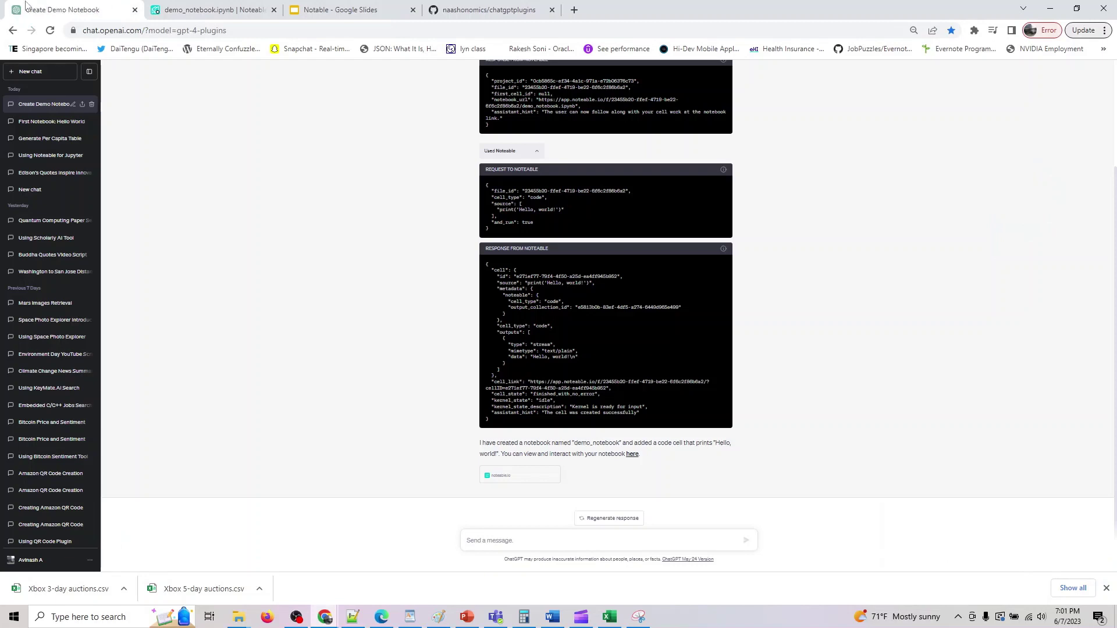
pyautogui.click(549, 540)
pyautogui.hotkey('ctrl', 'v')
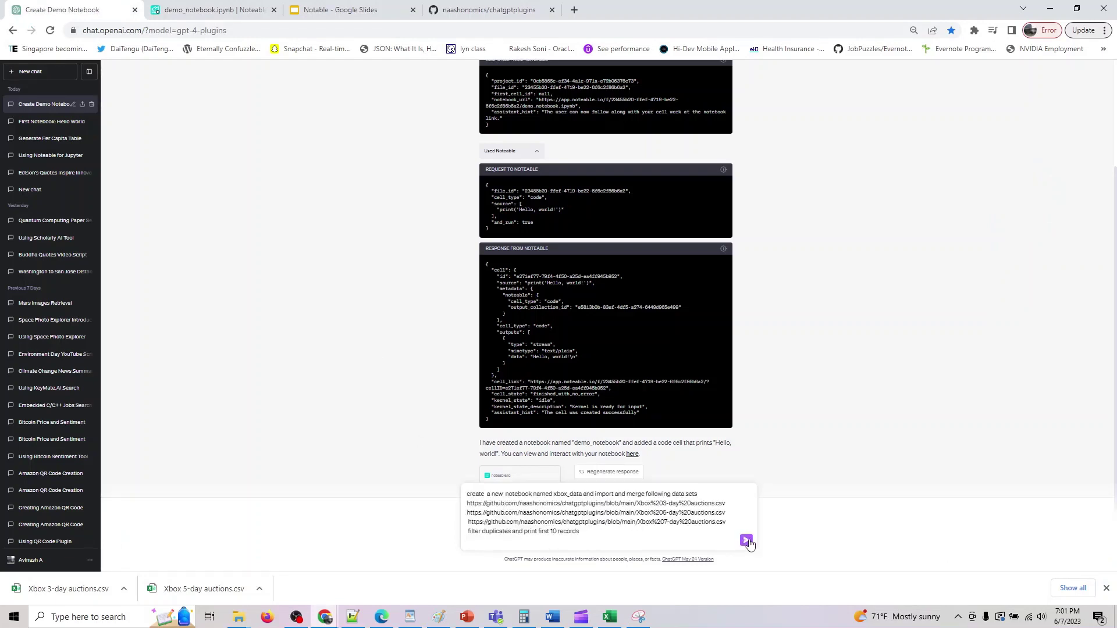
pyautogui.click(747, 541)
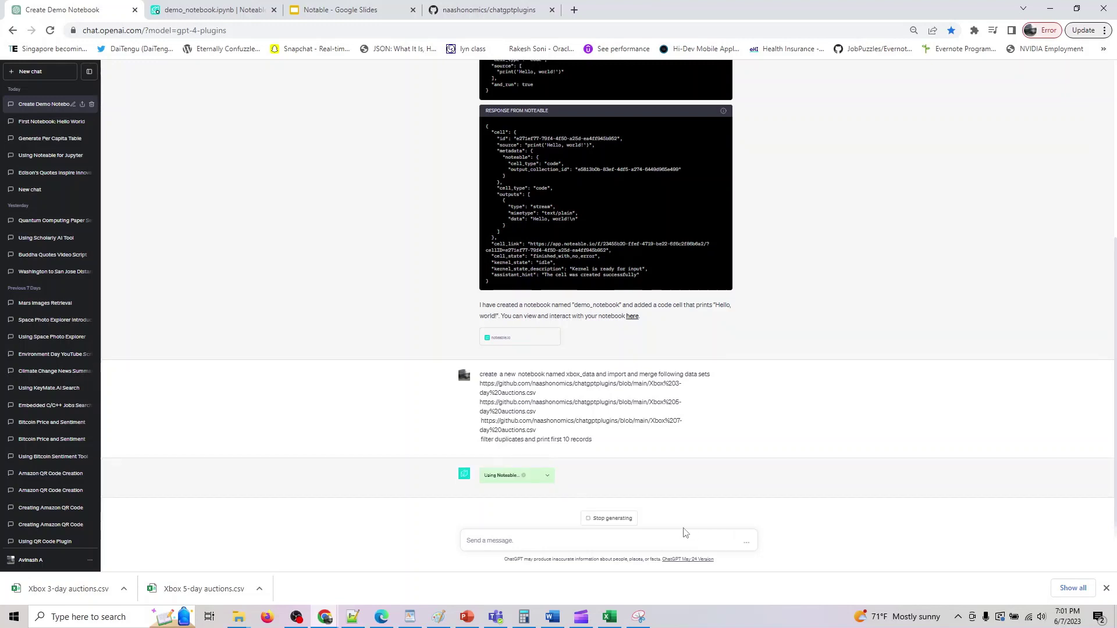
# Expand the Noteable request details and read through ChatGPT's reply about the created notebook
pyautogui.click(547, 480)
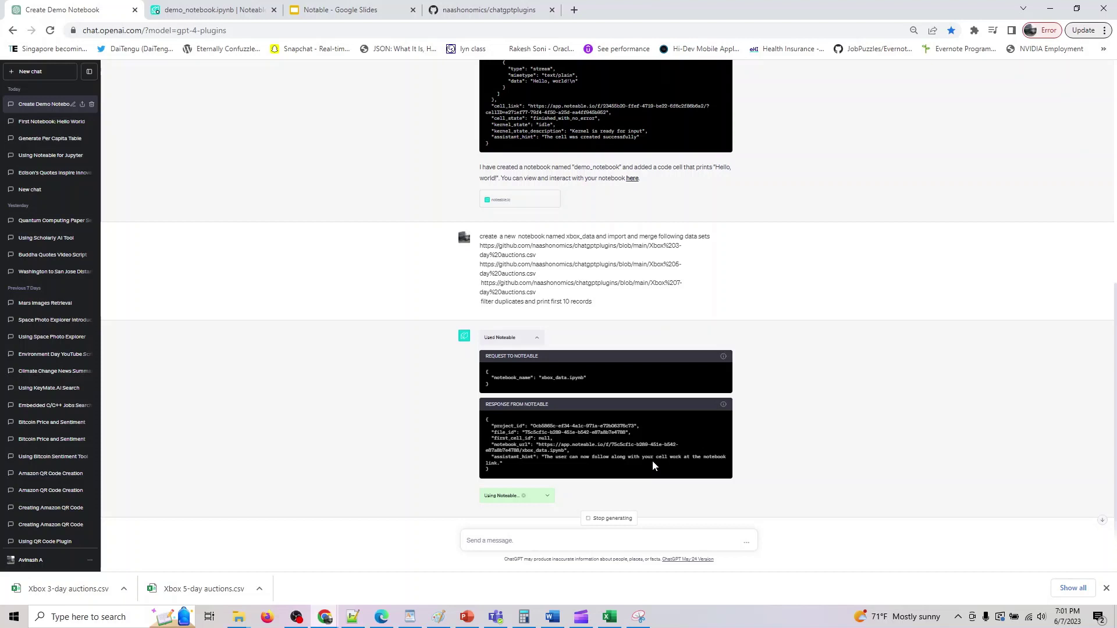
pyautogui.click(548, 496)
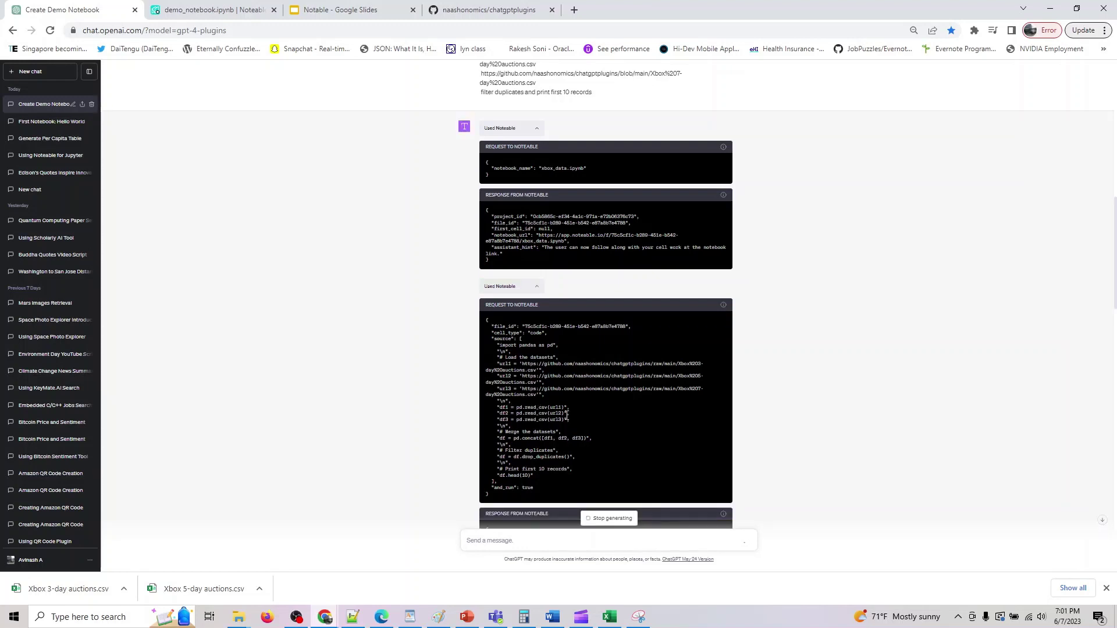
pyautogui.scroll(-1, 600, 421)
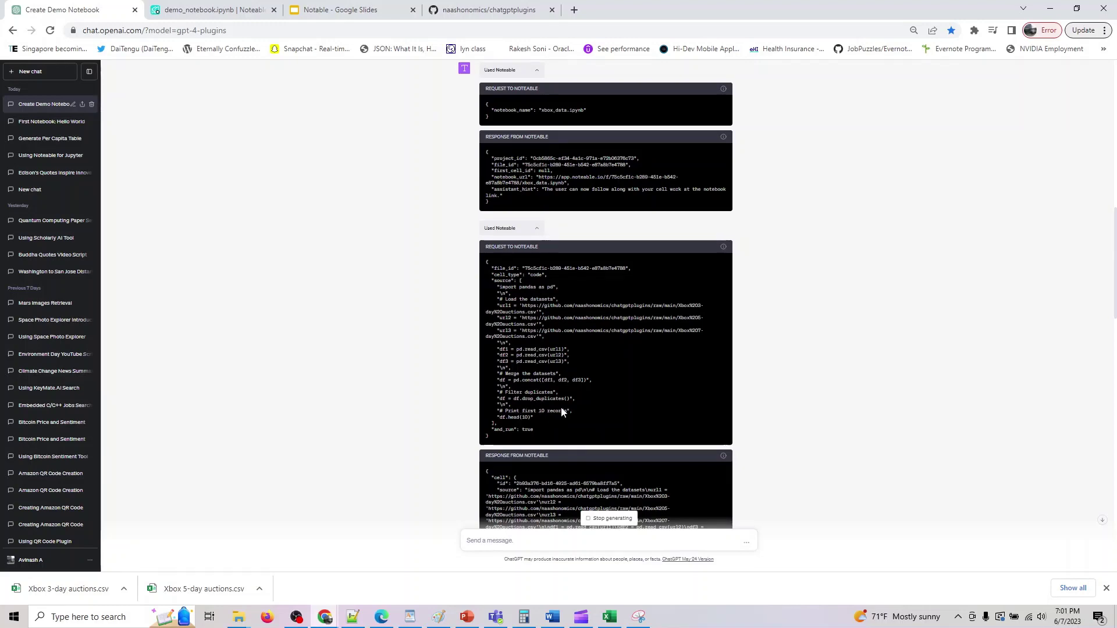
pyautogui.scroll(-7, 560, 420)
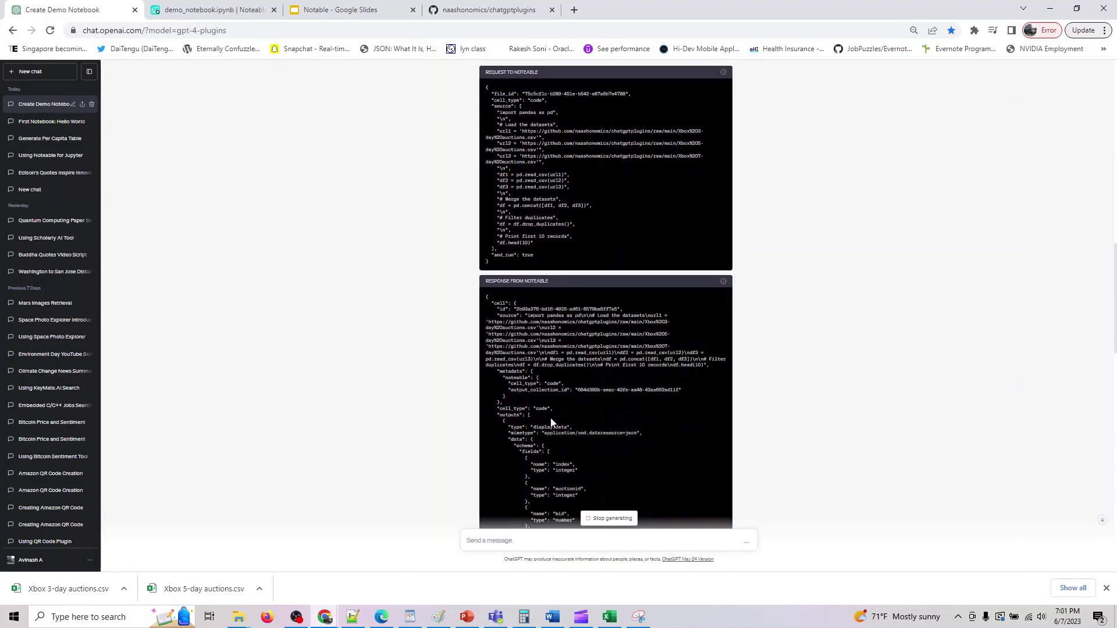
pyautogui.scroll(-13, 549, 428)
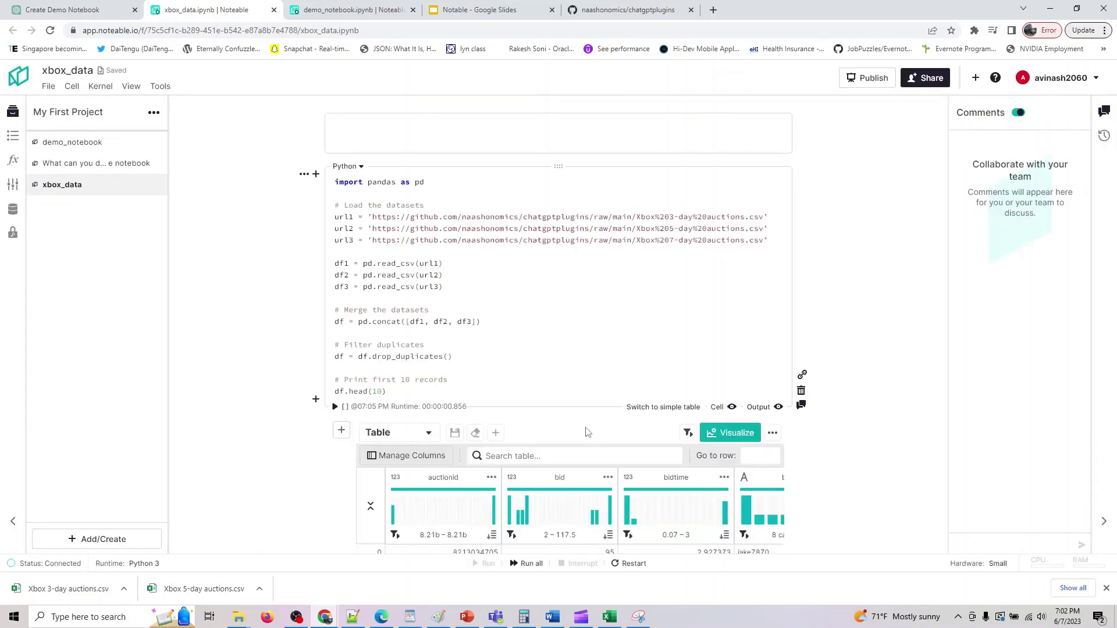
# Inspect the 10 merged auction records in xbox_data, bringing the bidderrate, openbid and price columns into view
pyautogui.scroll(-4, 586, 433)
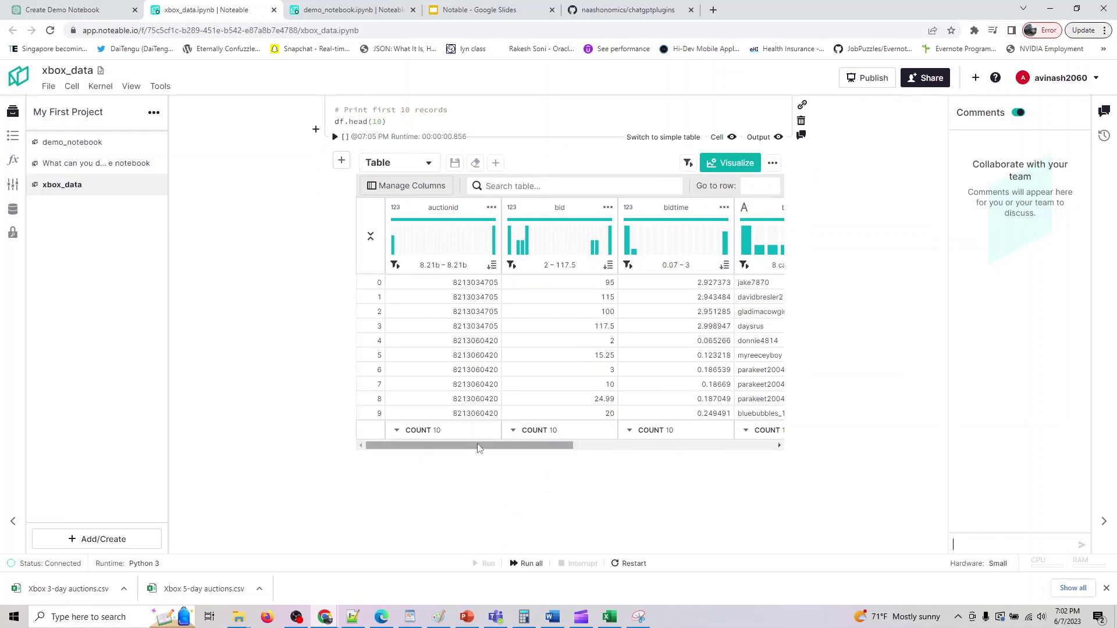
pyautogui.moveTo(479, 446); pyautogui.dragTo(495, 302)
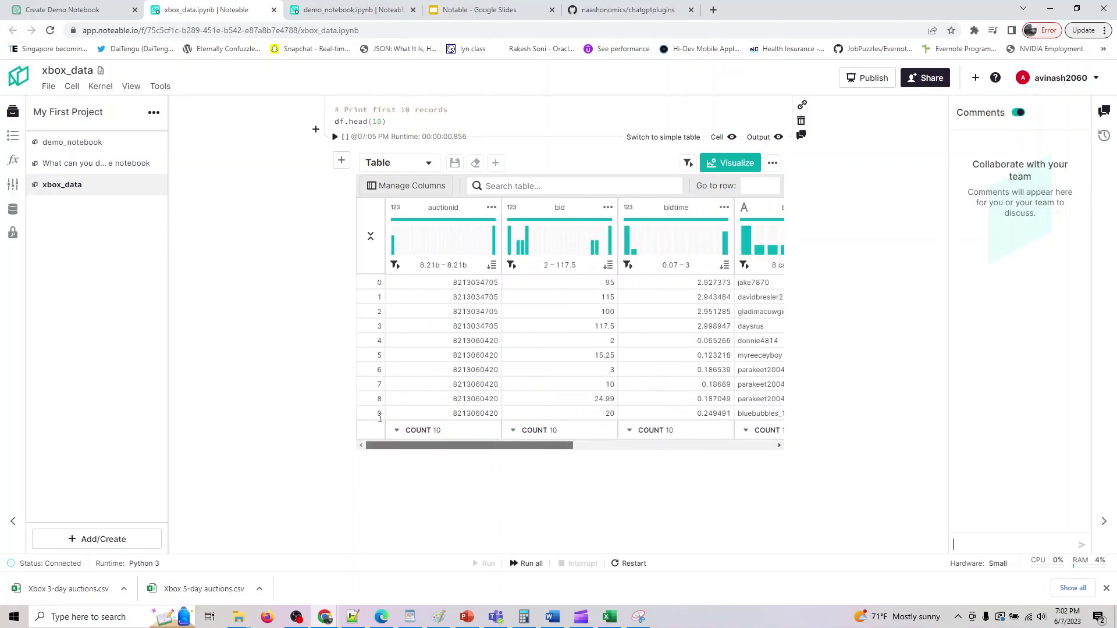
# Copy the Prompt 3 request for a line plot of bid, openbid and price from the slides
pyautogui.click(487, 8)
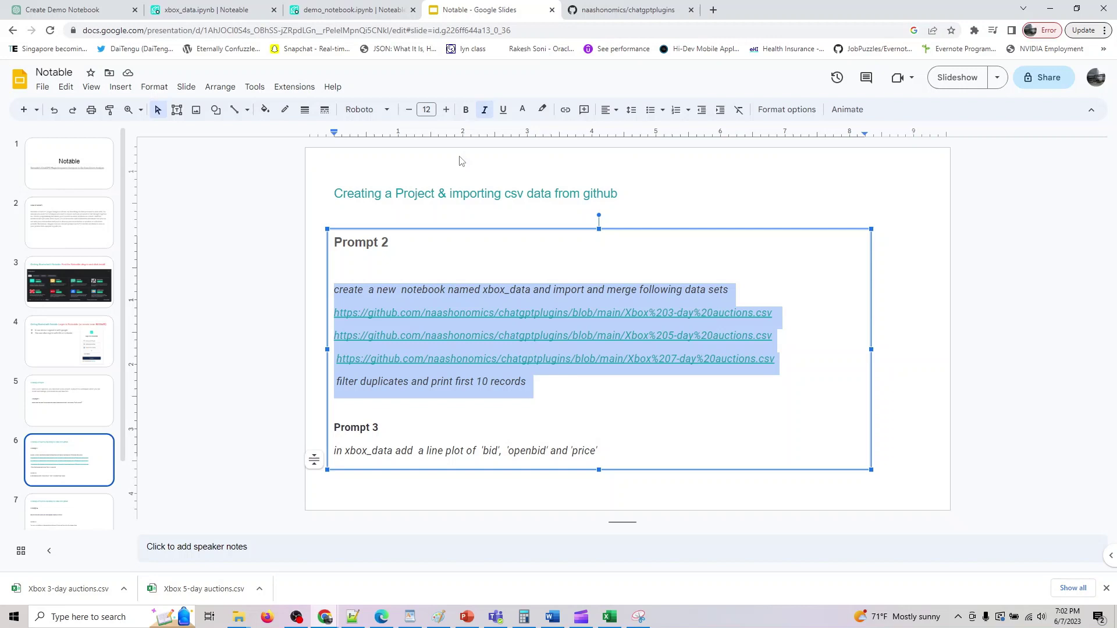
pyautogui.click(510, 431)
pyautogui.moveTo(625, 456); pyautogui.dragTo(320, 450)
pyautogui.hotkey('ctrl', 'c')
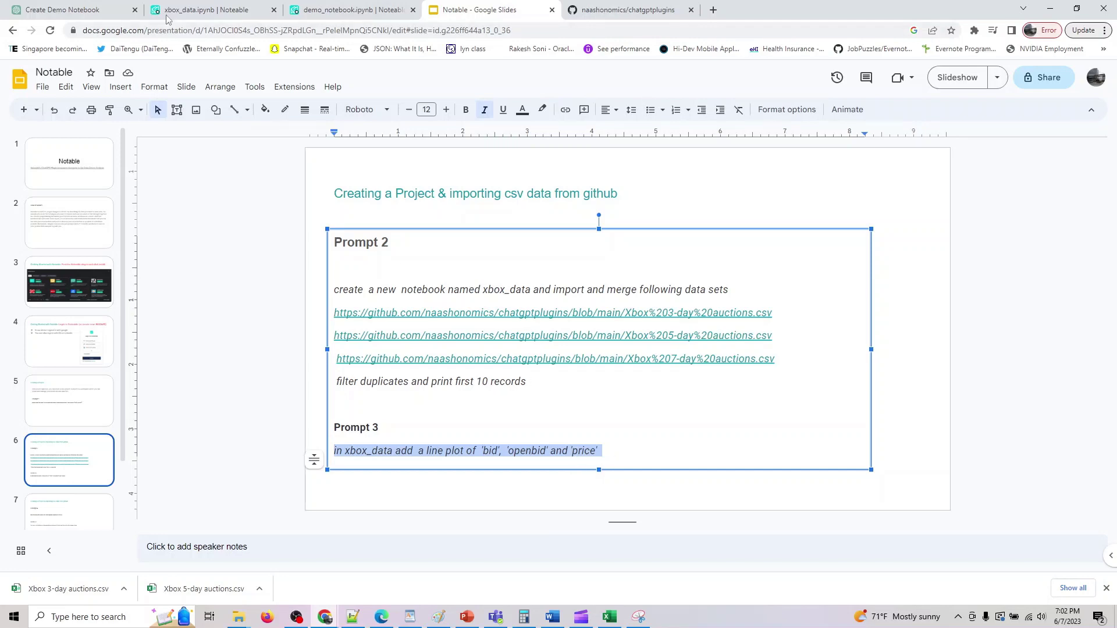
pyautogui.click(192, 9)
# Send the Prompt 3 line-plot request and confirm the 'Line Plot of Bid, Open Bid, and Price' cell in xbox_data
pyautogui.click(96, 6)
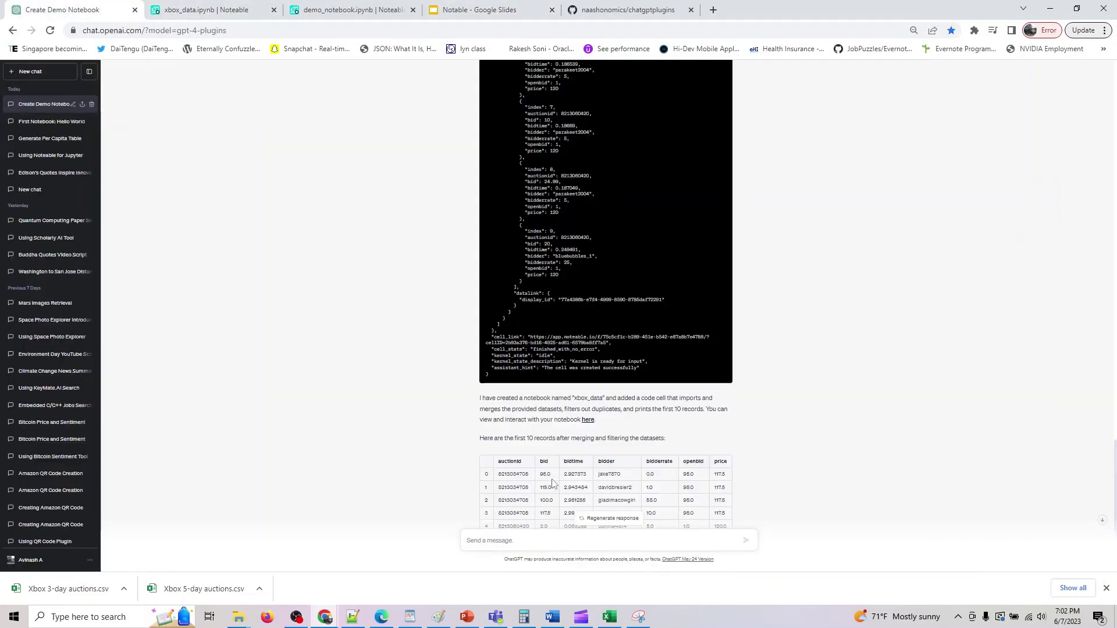
pyautogui.scroll(-3, 424, 295)
pyautogui.click(529, 541)
pyautogui.hotkey('ctrl', 'v')
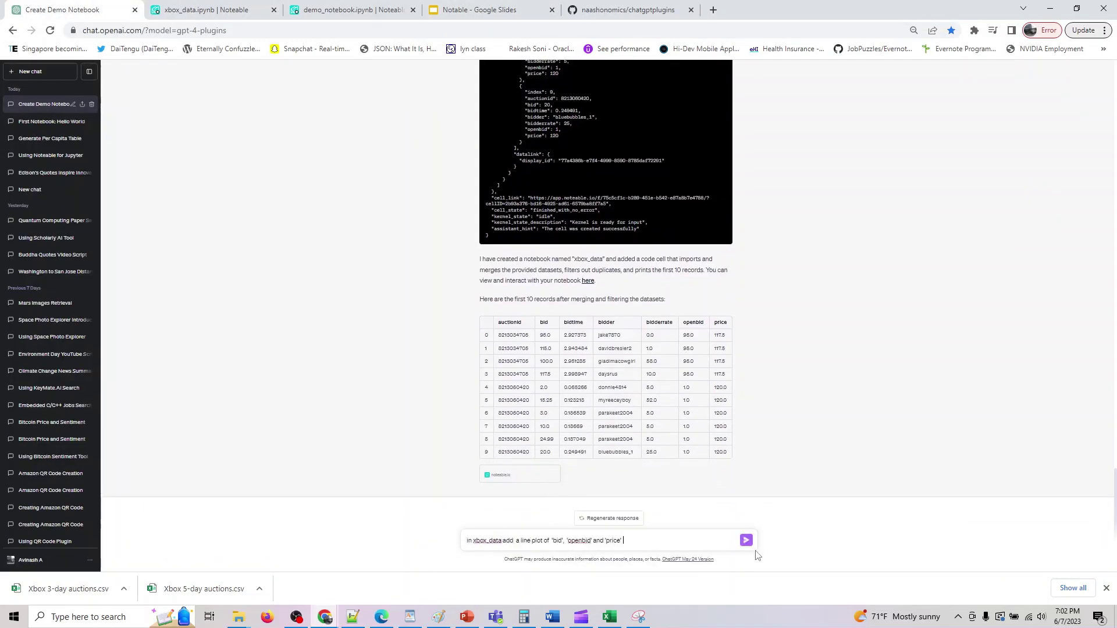
pyautogui.click(747, 542)
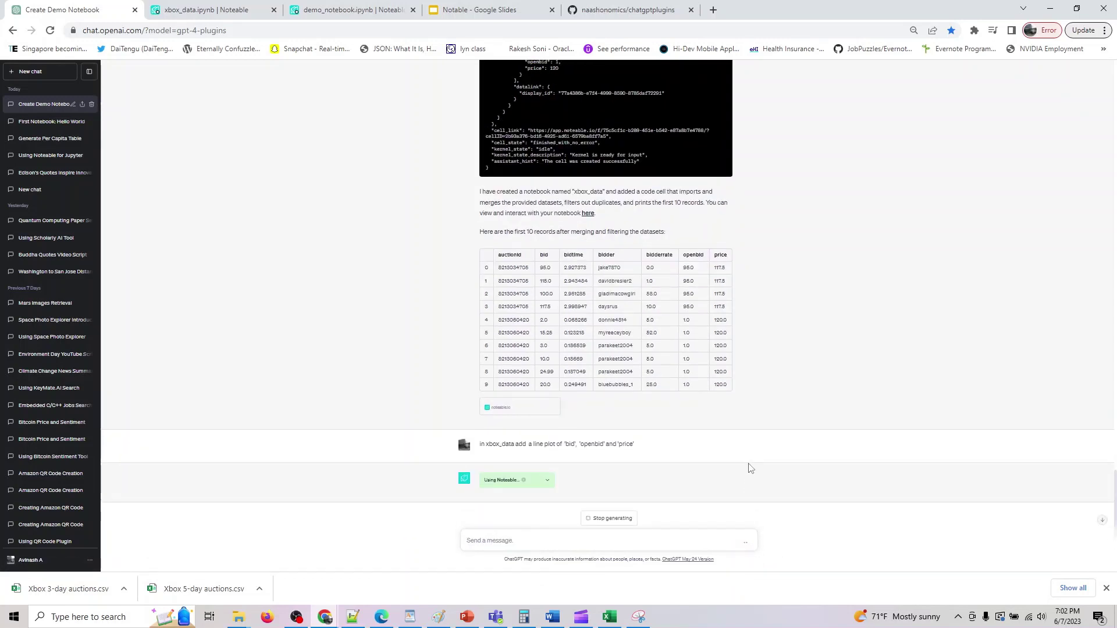
pyautogui.click(547, 484)
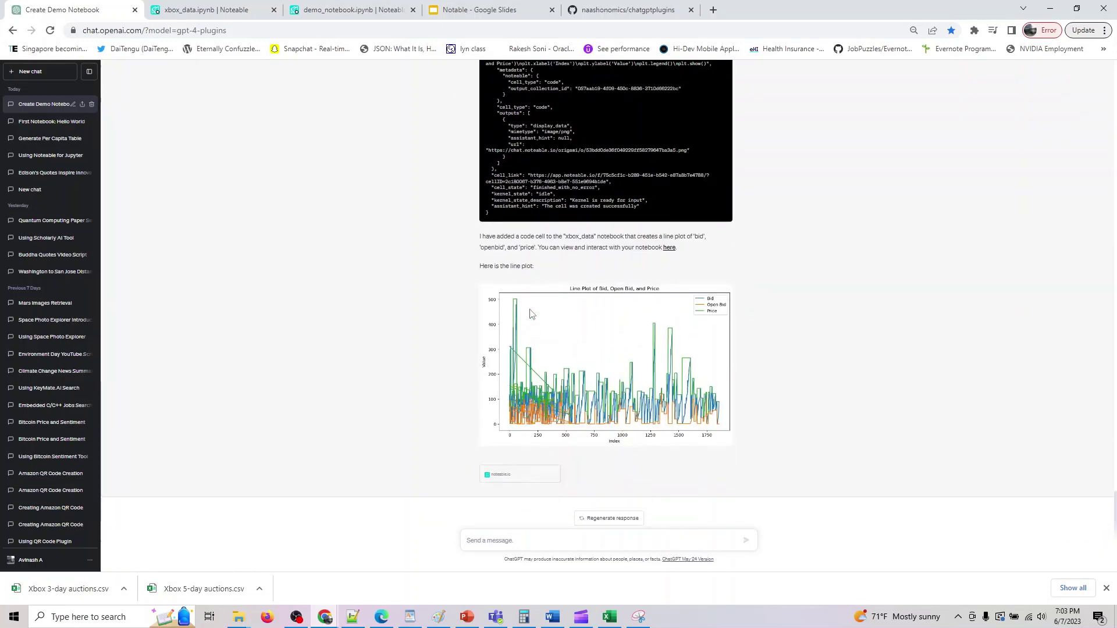
pyautogui.click(207, 10)
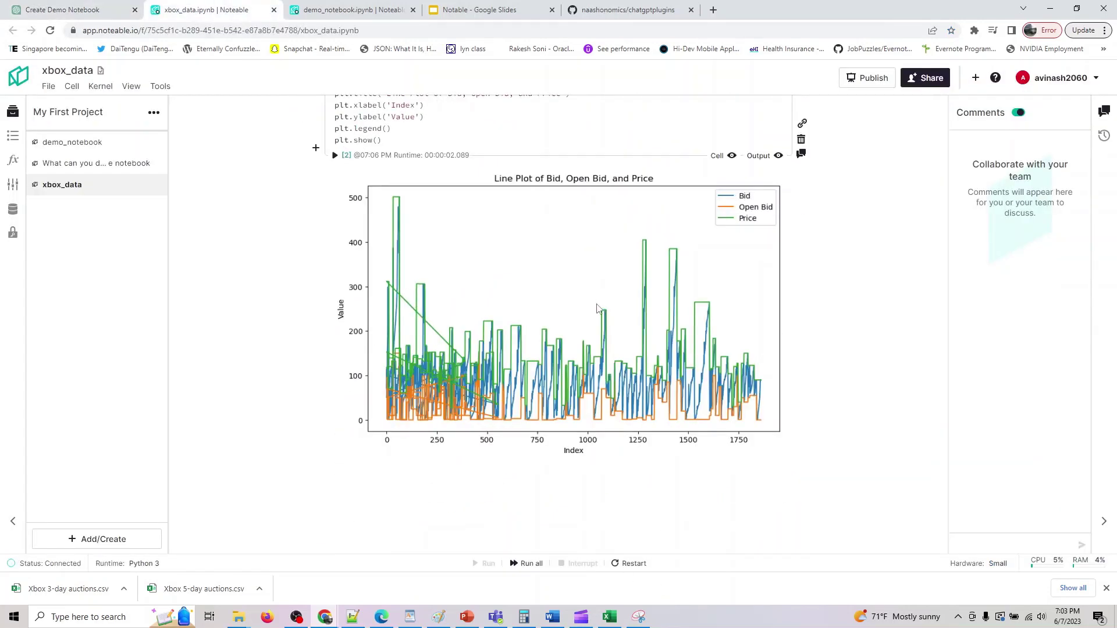
# Copy the Prompt 4 question about the bidder with the most wins from slide 7
pyautogui.click(483, 10)
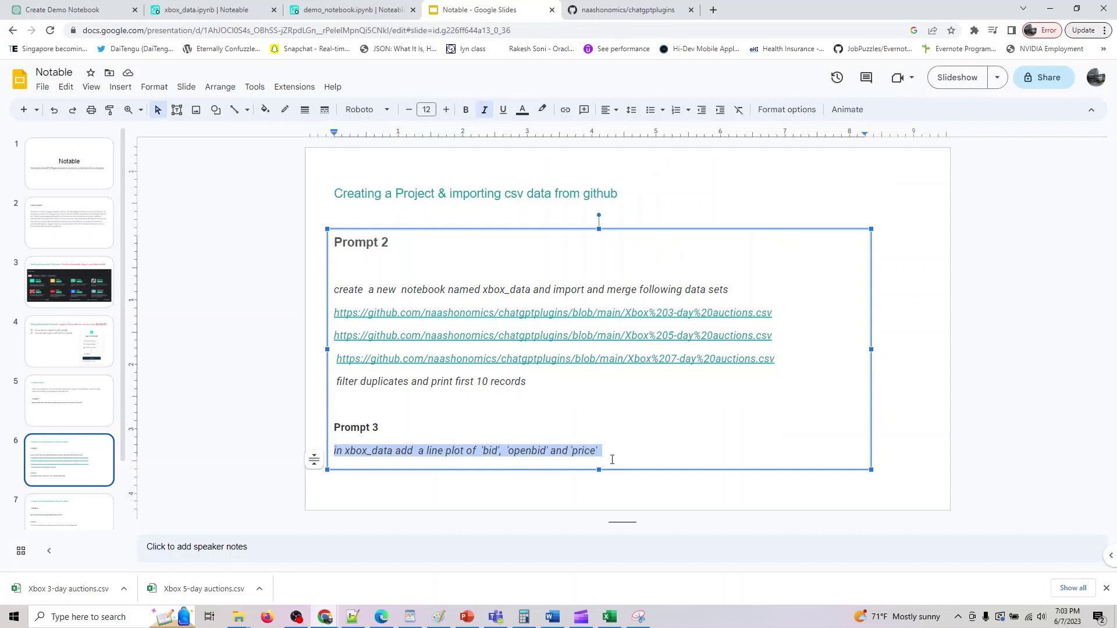
pyautogui.press('pagedown')
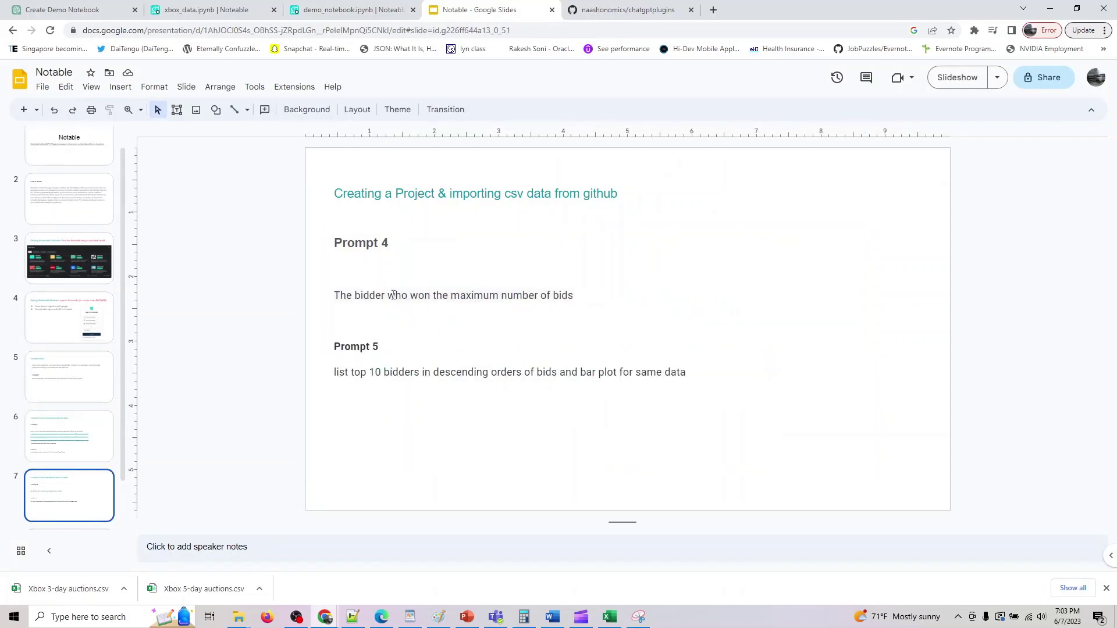
pyautogui.click(570, 301)
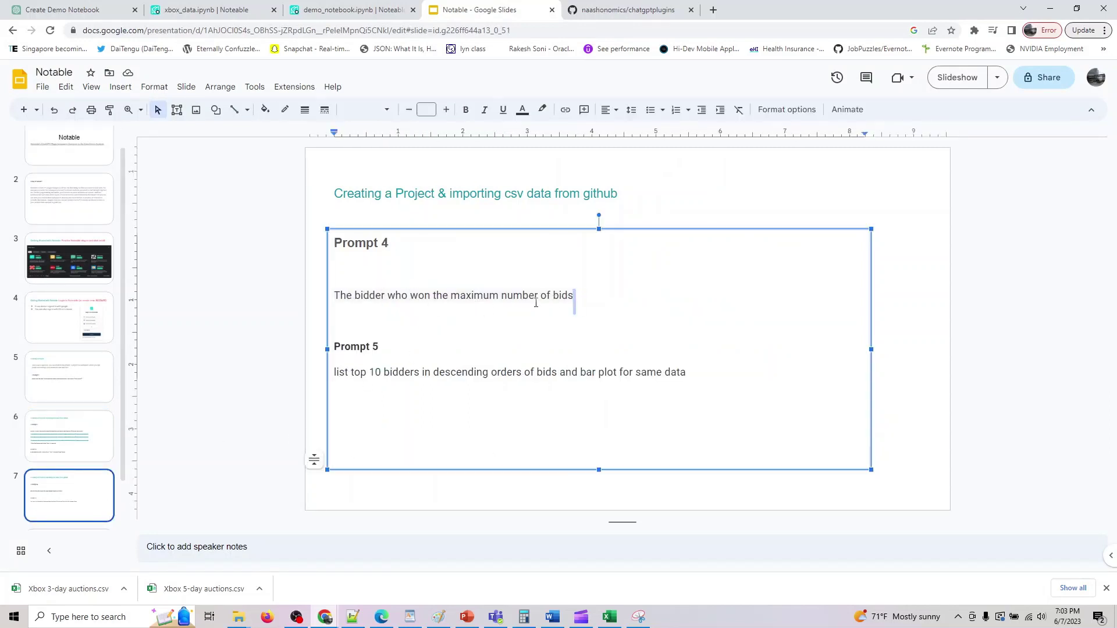
pyautogui.moveTo(573, 297); pyautogui.dragTo(334, 296)
pyautogui.hotkey('ctrl', 'c')
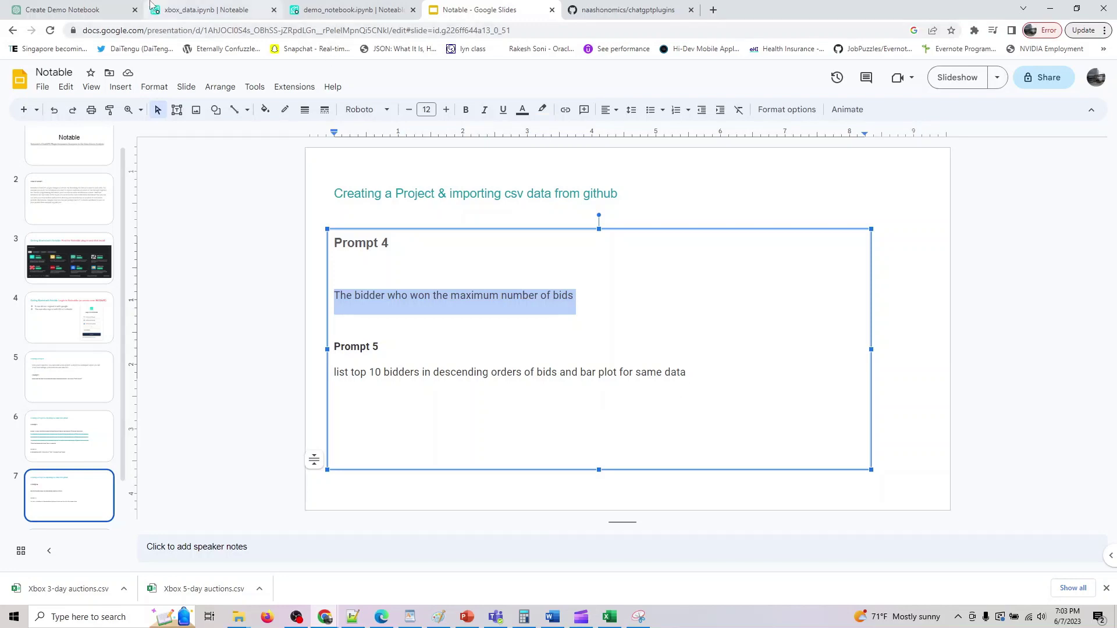
pyautogui.click(64, 10)
# Ask ChatGPT which bidder won the maximum number of bids
pyautogui.click(545, 541)
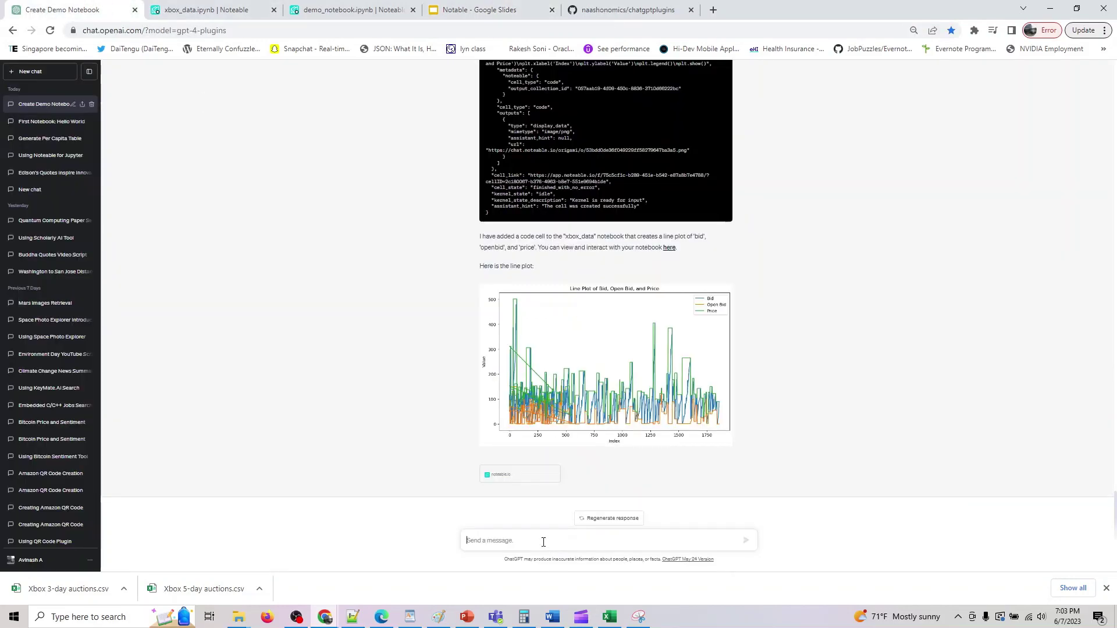
pyautogui.hotkey('ctrl', 'v')
pyautogui.click(746, 541)
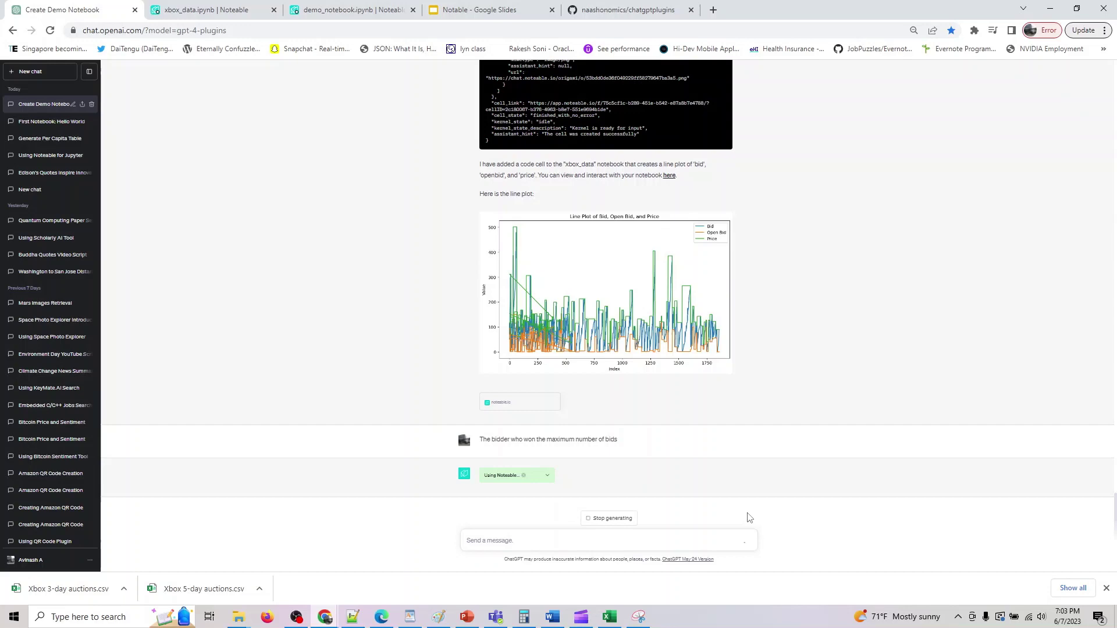
pyautogui.click(618, 626)
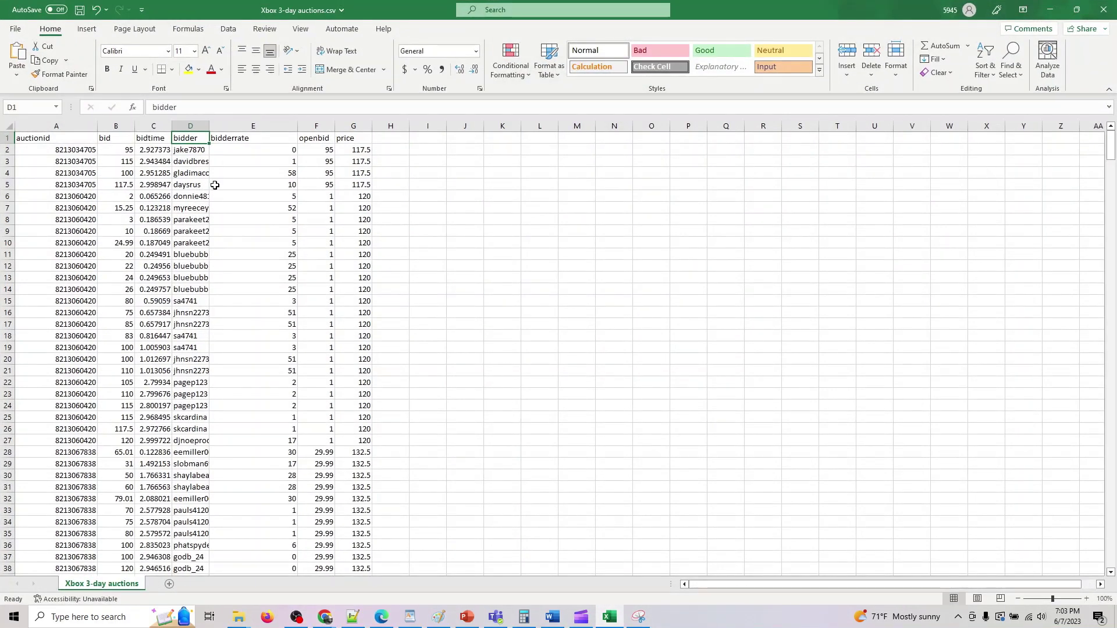
# Widen column D in the Xbox auctions spreadsheet so bidder names show in full
pyautogui.moveTo(208, 129); pyautogui.dragTo(259, 129)
pyautogui.scroll(-14, 255, 478)
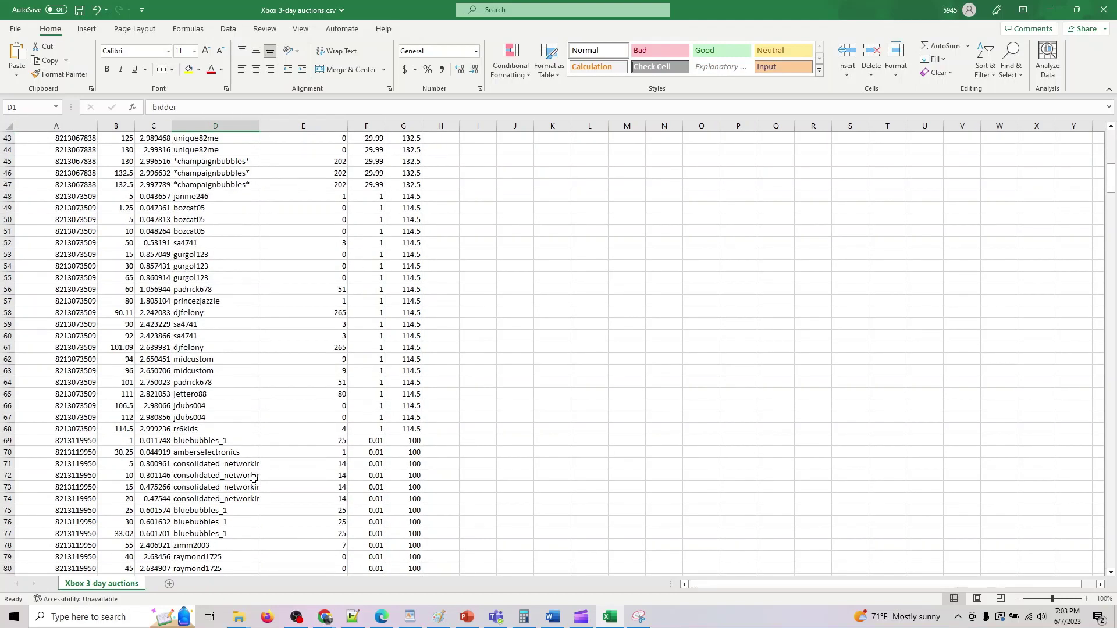
pyautogui.click(1050, 11)
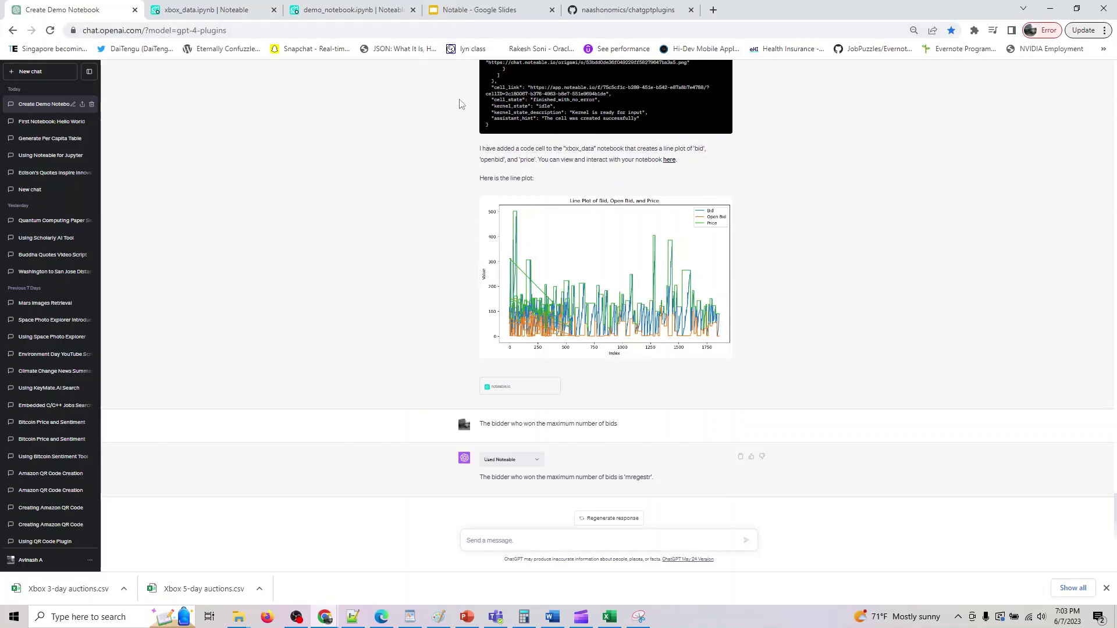
# Send ChatGPT the Prompt 5 request for the top 10 bidders and a bar plot
pyautogui.click(486, 6)
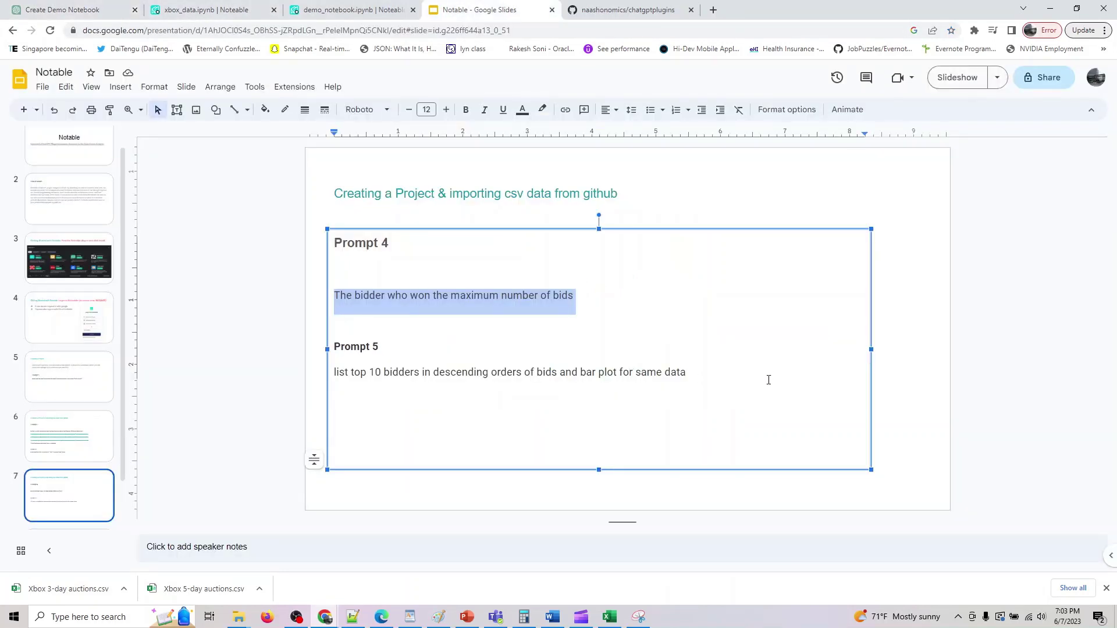
pyautogui.moveTo(700, 372); pyautogui.dragTo(292, 371)
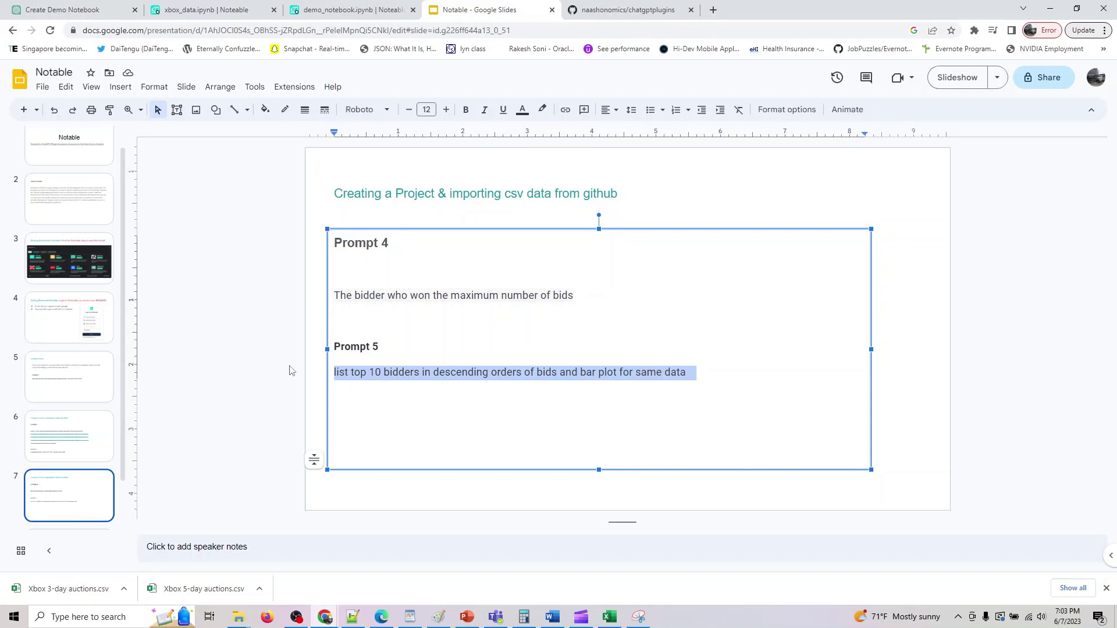
pyautogui.click(4, 5)
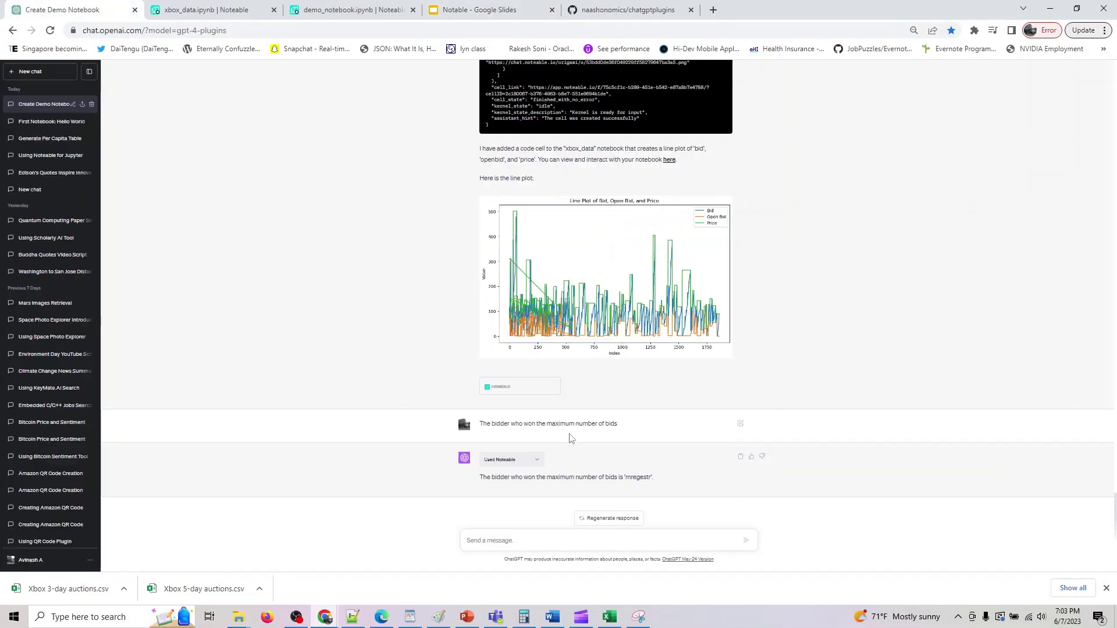
pyautogui.click(544, 546)
pyautogui.write('list top 10 bidders in descending order of bids and bar plot for same data')
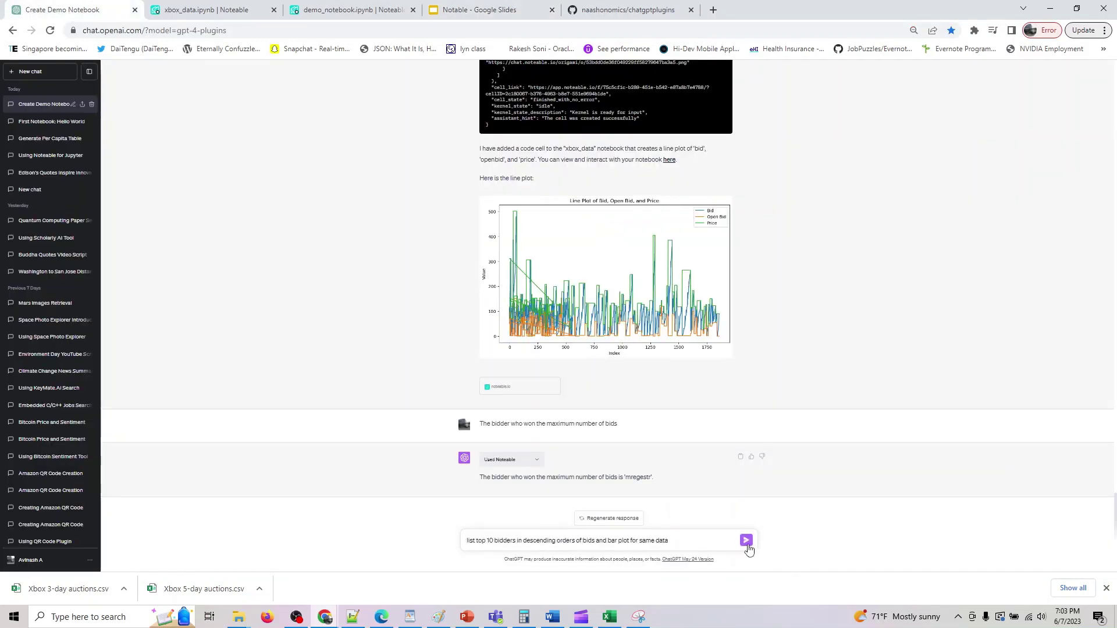
pyautogui.click(747, 541)
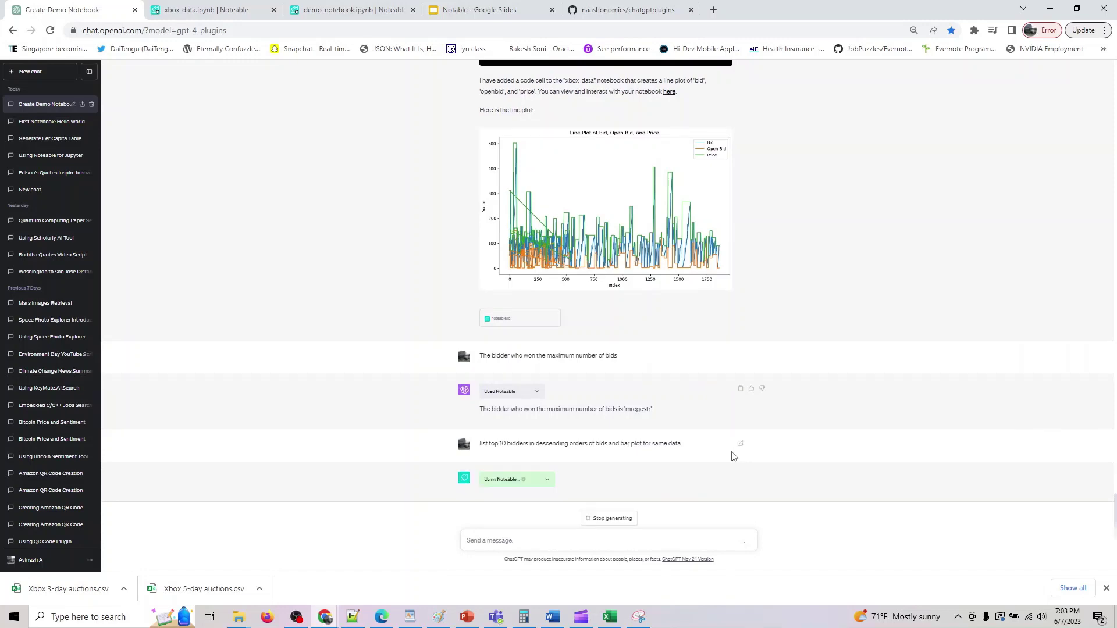
pyautogui.click(314, 9)
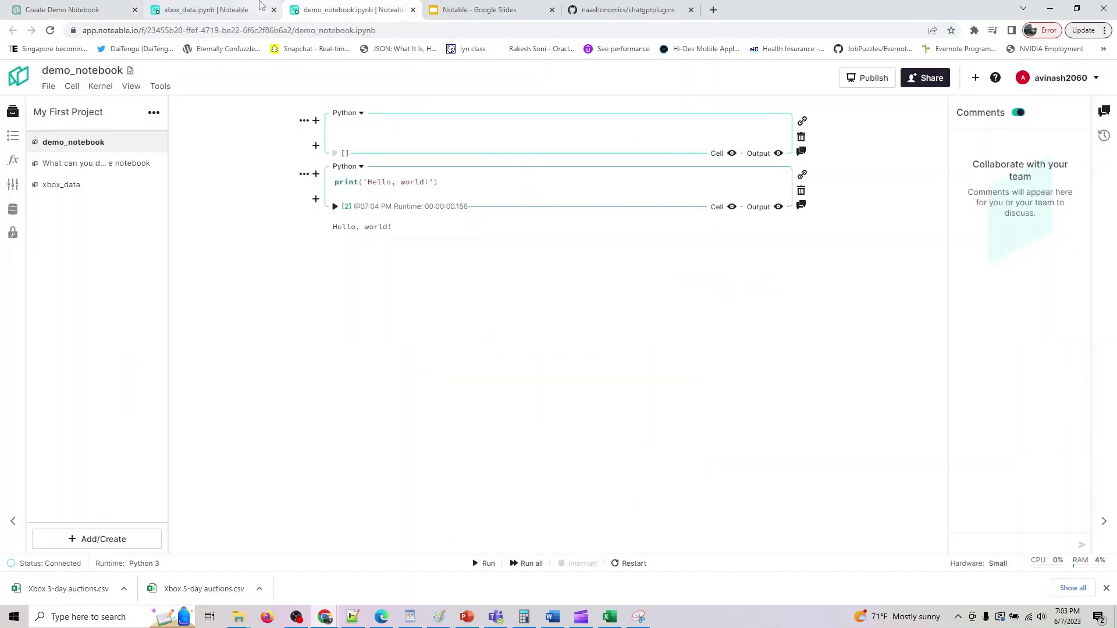
# Check the top_bidder result and top-10 bidders table (33 down to 18 bids) in xbox_data, then ChatGPT's bar-plot request
pyautogui.click(260, 6)
pyautogui.scroll(-2, 426, 421)
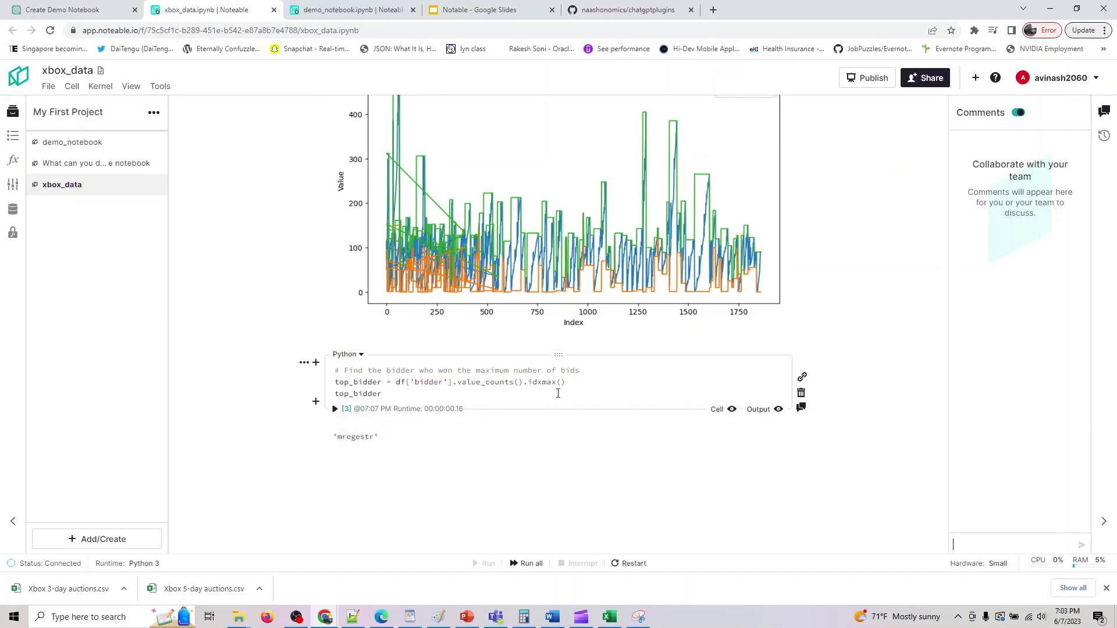
pyautogui.moveTo(580, 385); pyautogui.dragTo(323, 384)
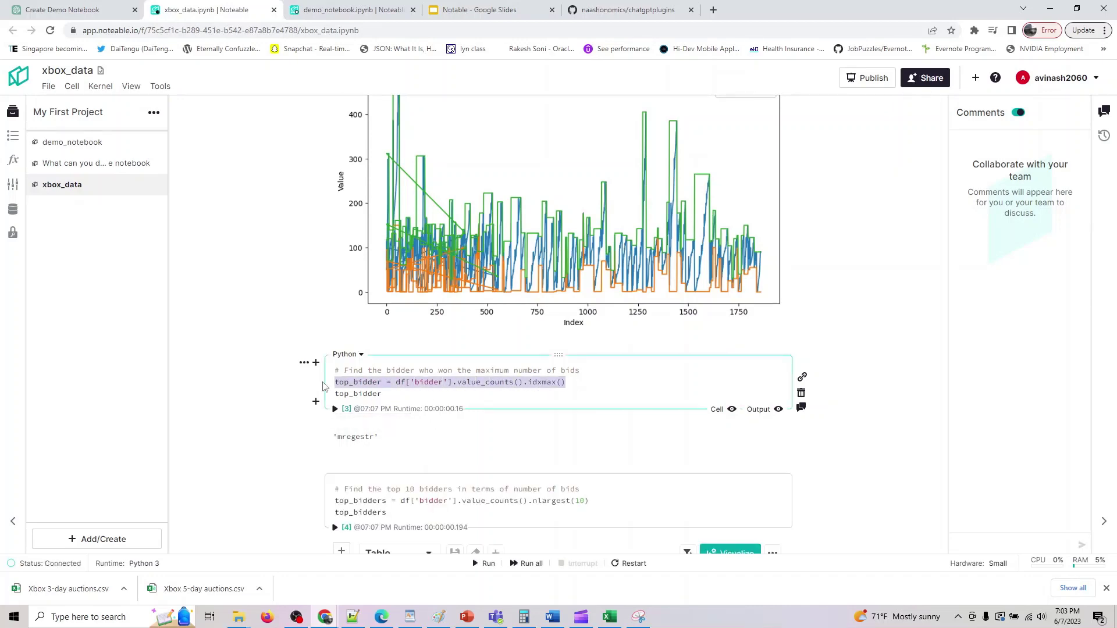
pyautogui.scroll(-1, 285, 459)
pyautogui.scroll(-5, 285, 459)
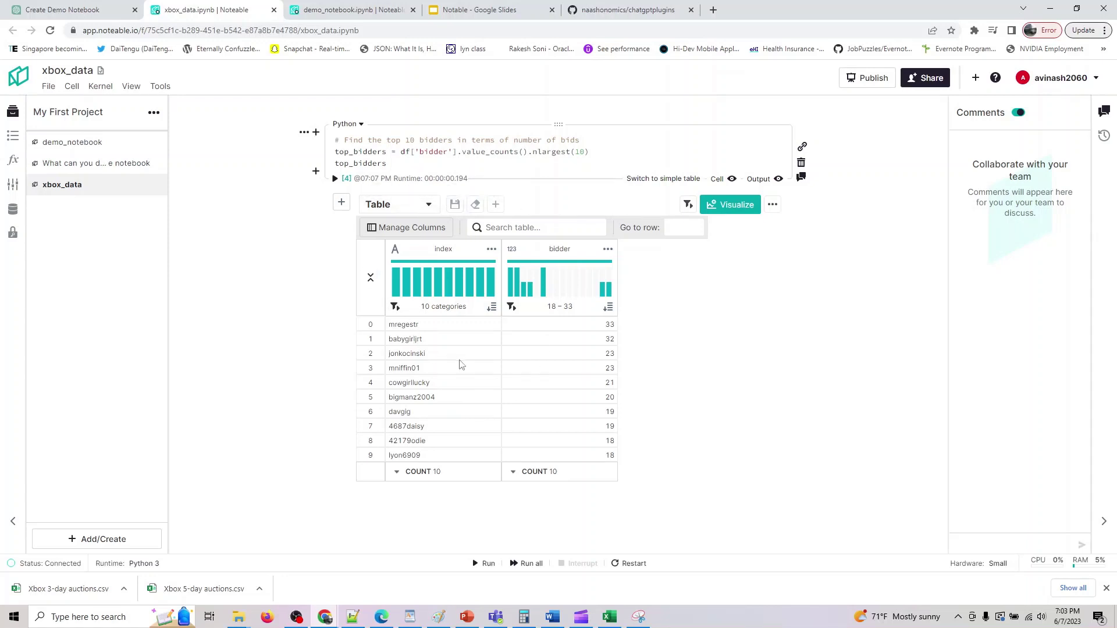
pyautogui.click(71, 6)
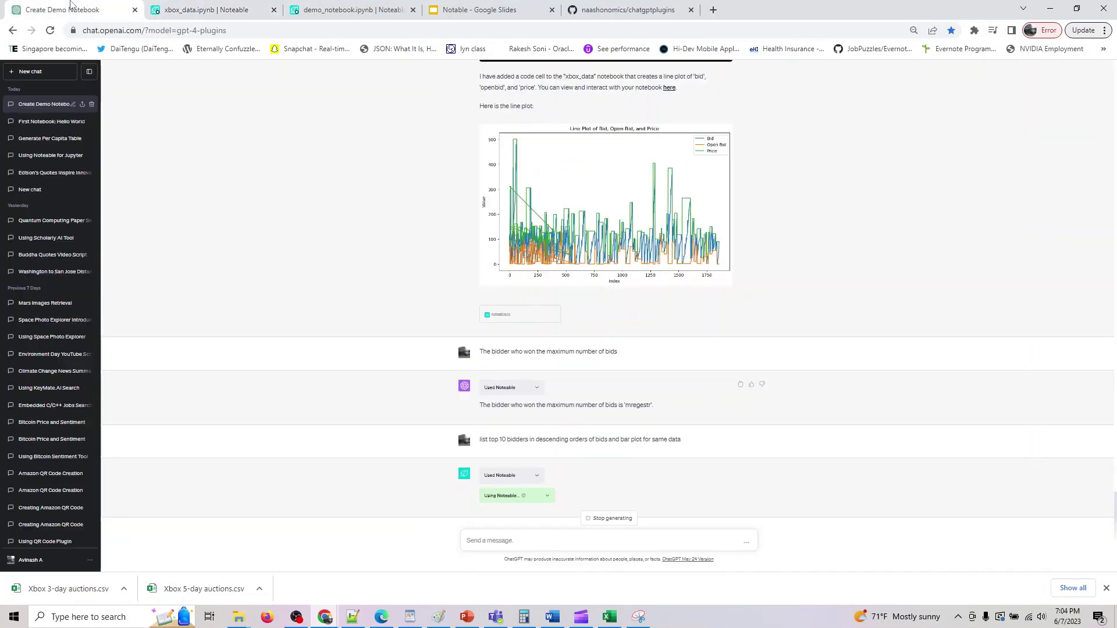
pyautogui.click(547, 477)
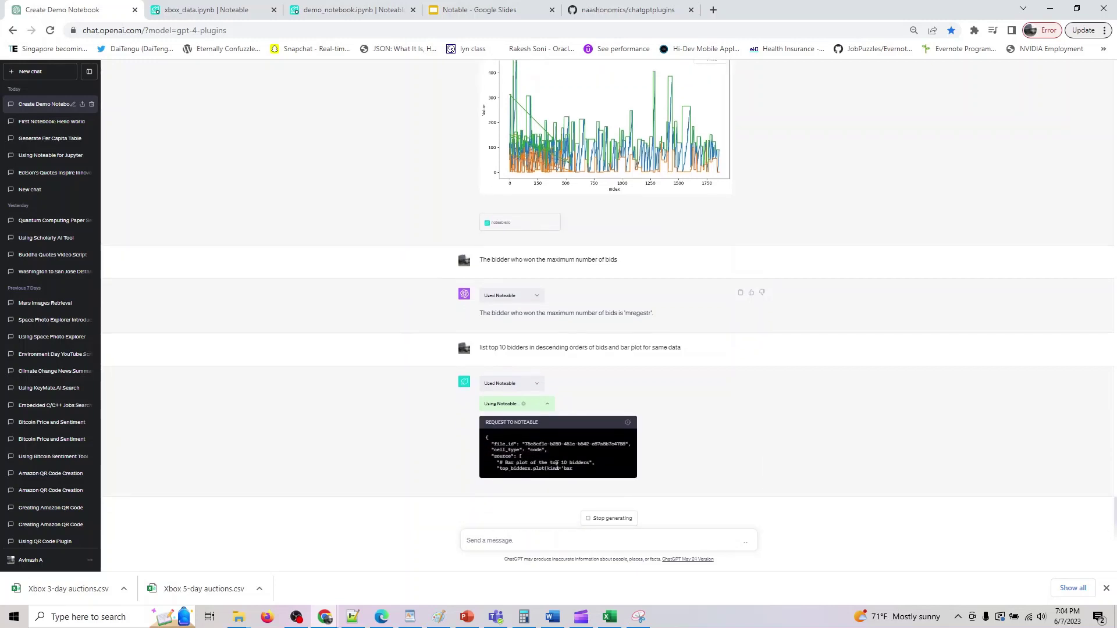
# Locate the Top 10 Bidders bar chart in xbox_data, with bids falling from about 33 to 18
pyautogui.click(335, 6)
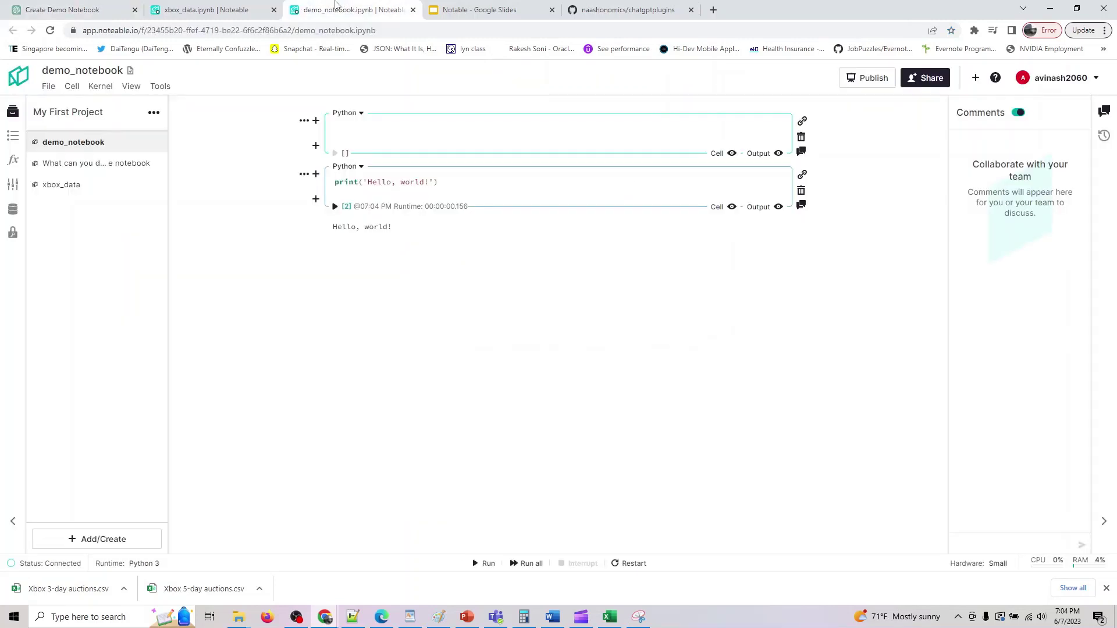
pyautogui.click(207, 9)
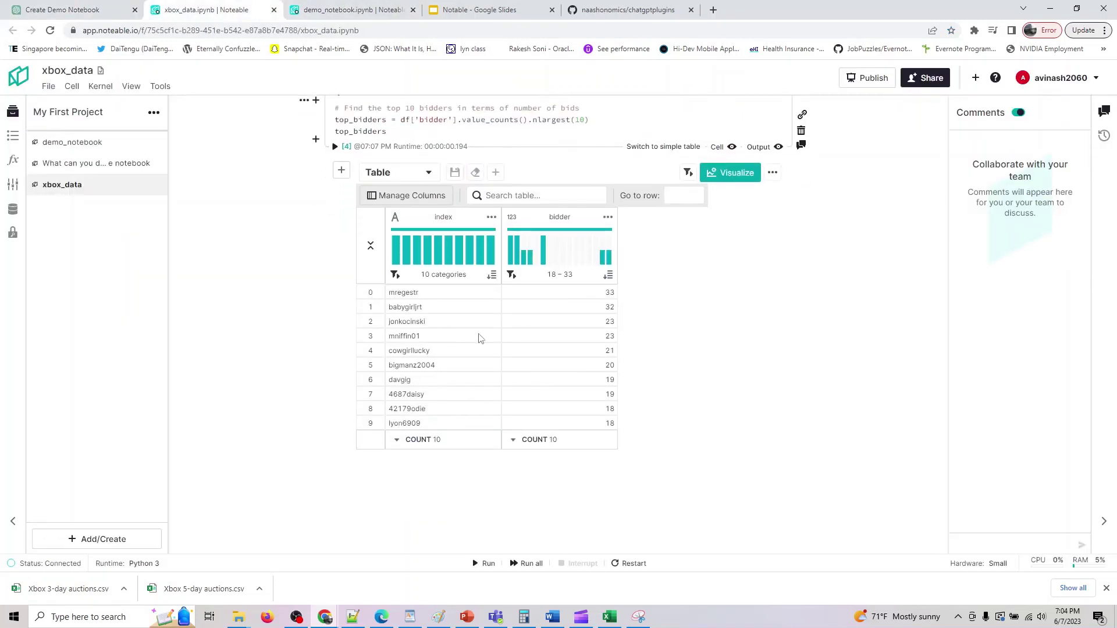
pyautogui.scroll(-4, 371, 478)
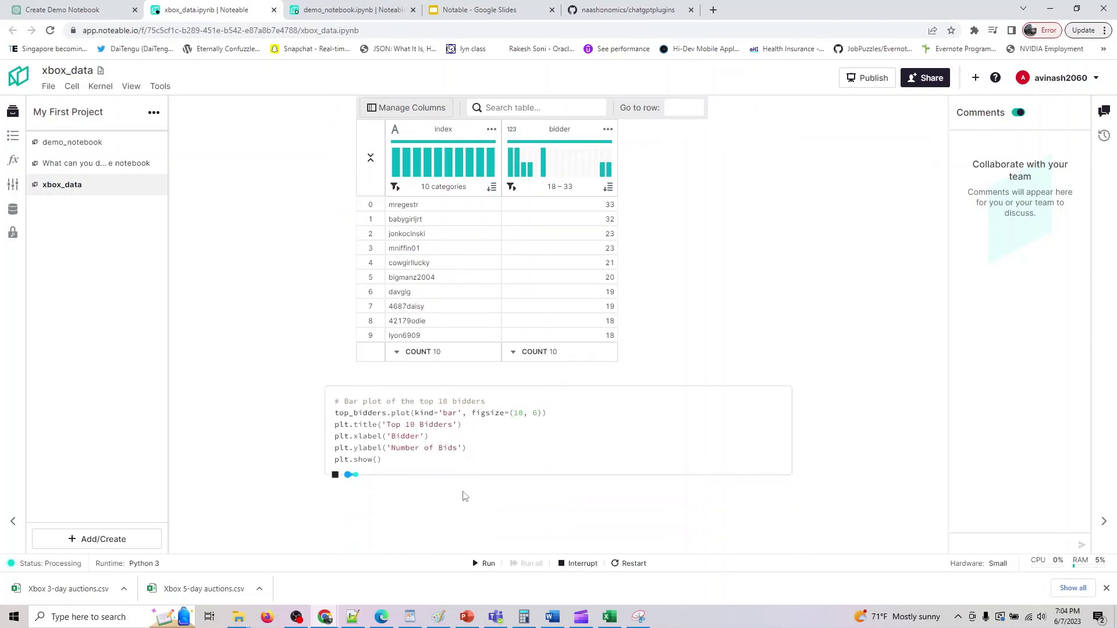
pyautogui.scroll(-3, 330, 470)
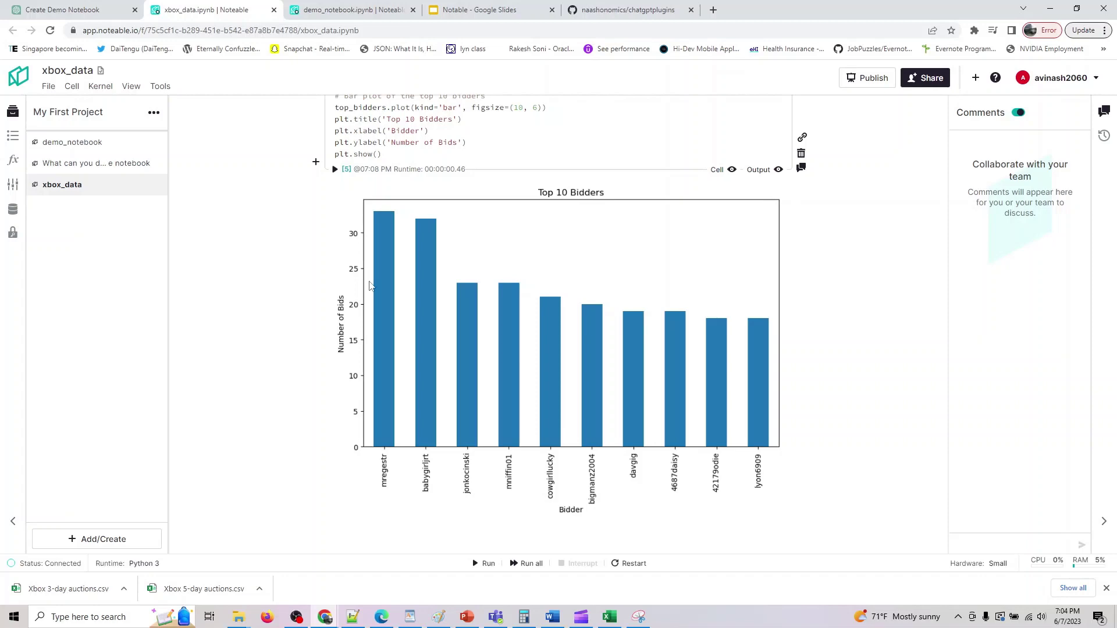
pyautogui.scroll(5, 451, 283)
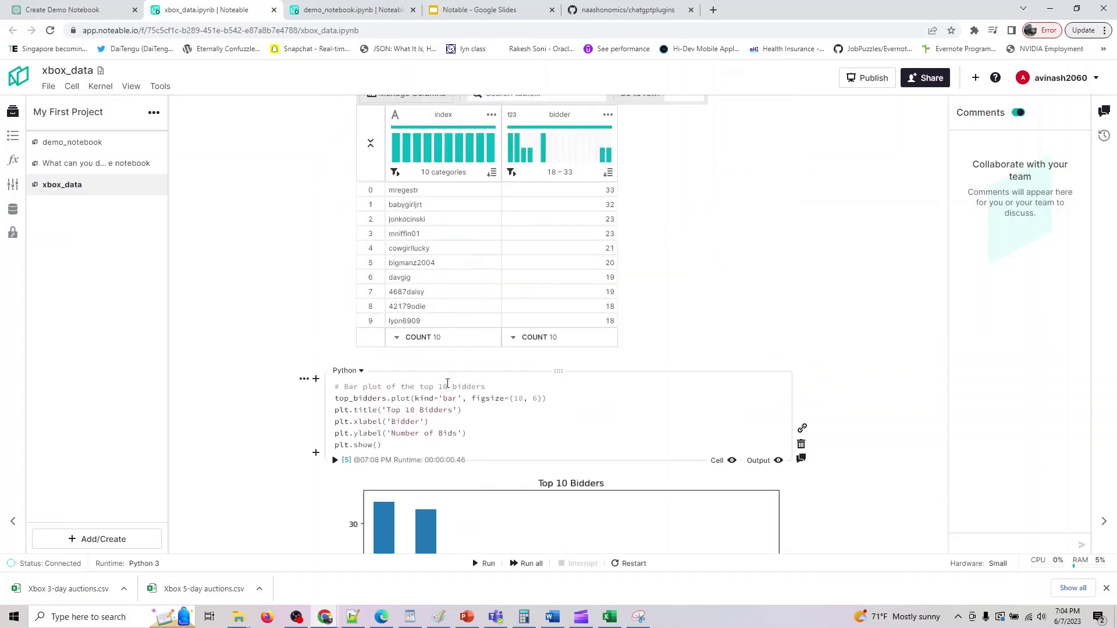
pyautogui.scroll(-5, 554, 291)
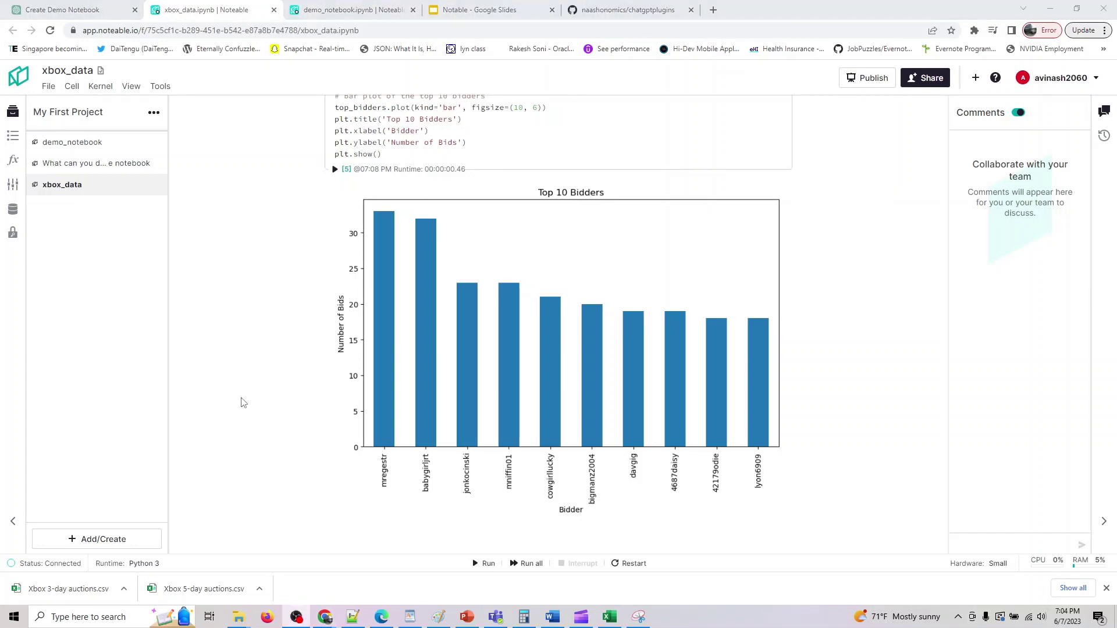
# Go to Noteable's Resources Data Connections section, dismissing the Create a data connection dialog
pyautogui.click(319, 8)
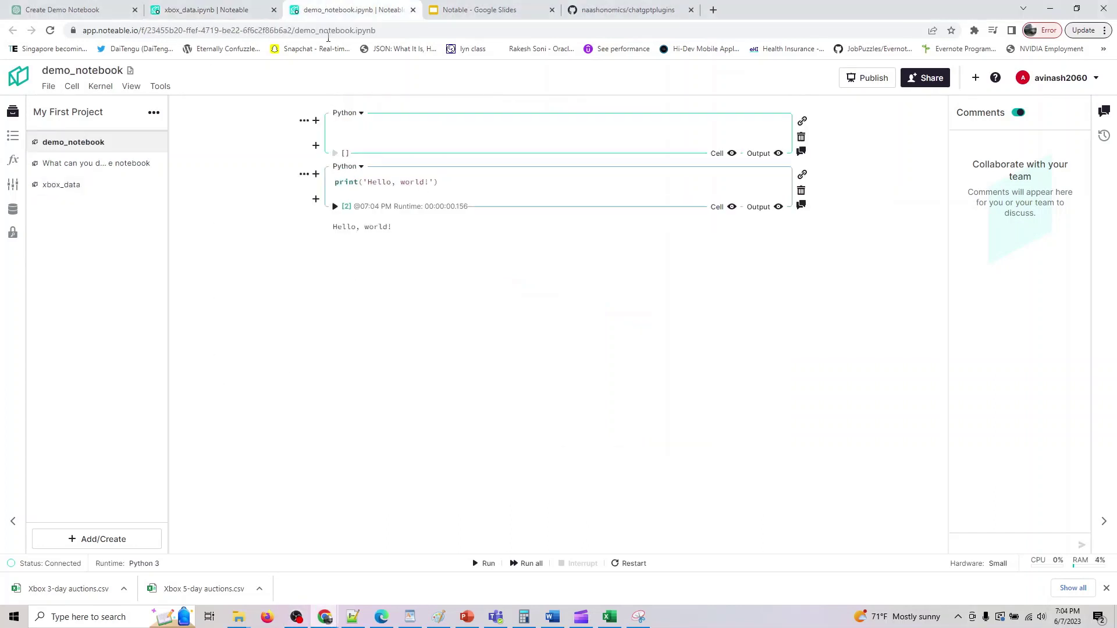
pyautogui.click(27, 79)
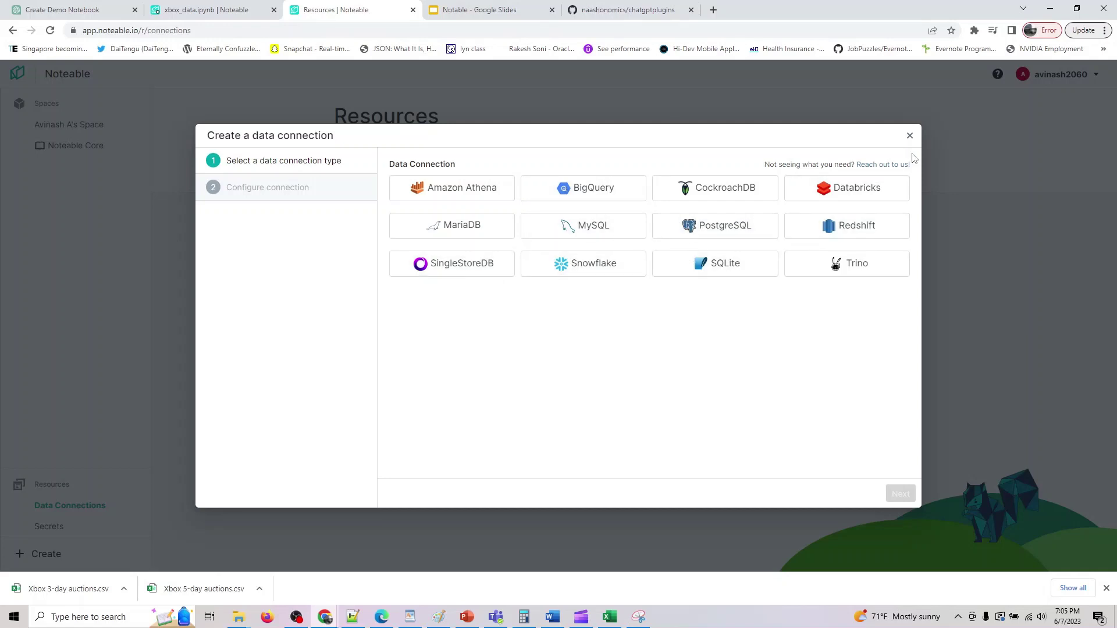
pyautogui.click(910, 137)
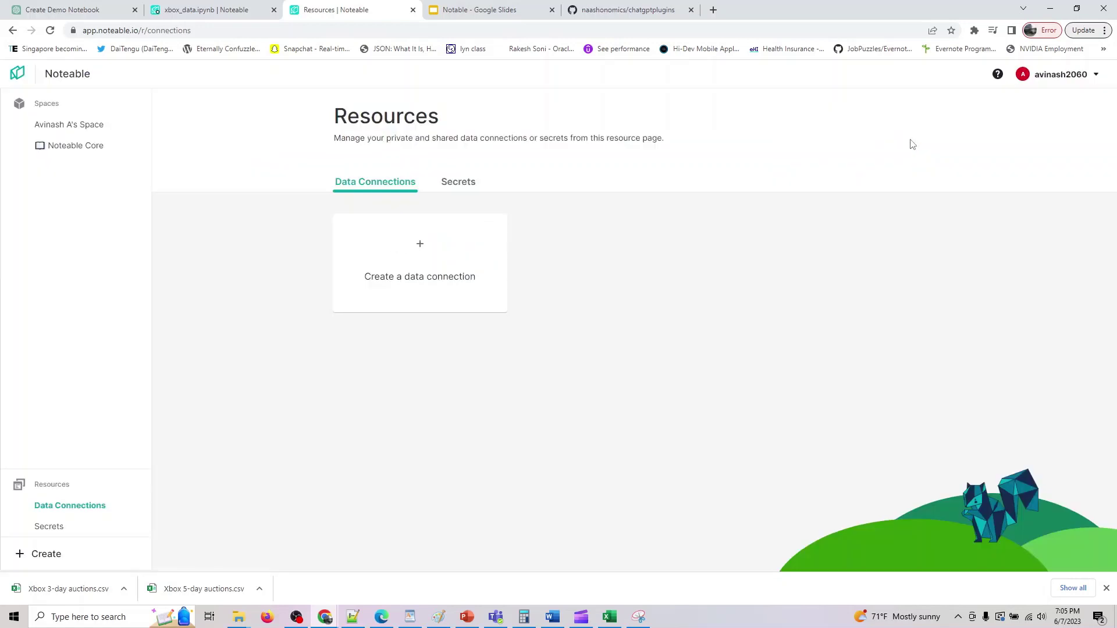